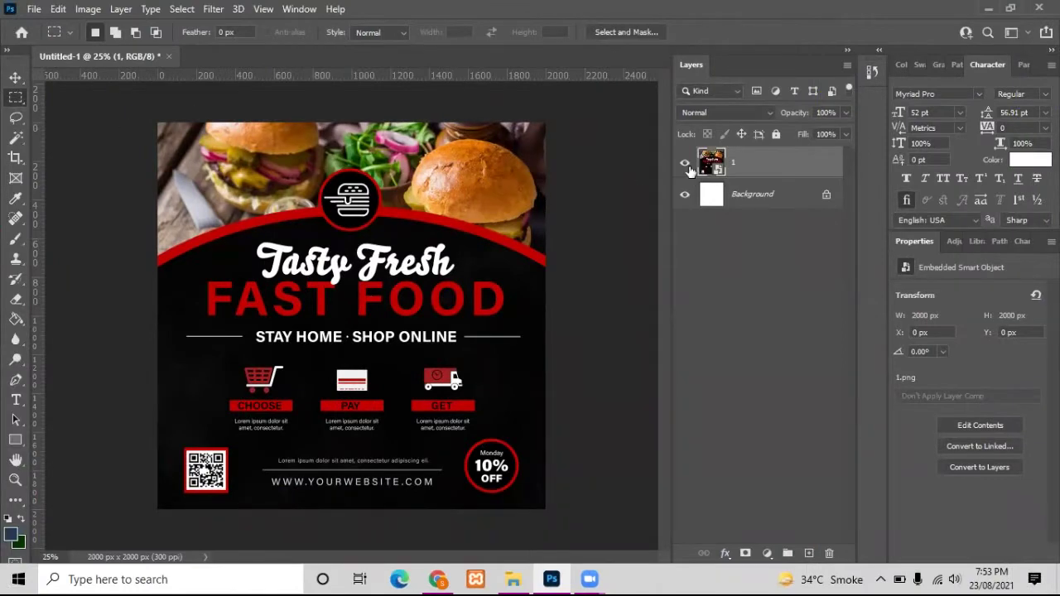
Hide the reference flyer layer and zoom in on the blank white canvas.
double_click(685, 164)
scroll(387, 249, "up", 3)
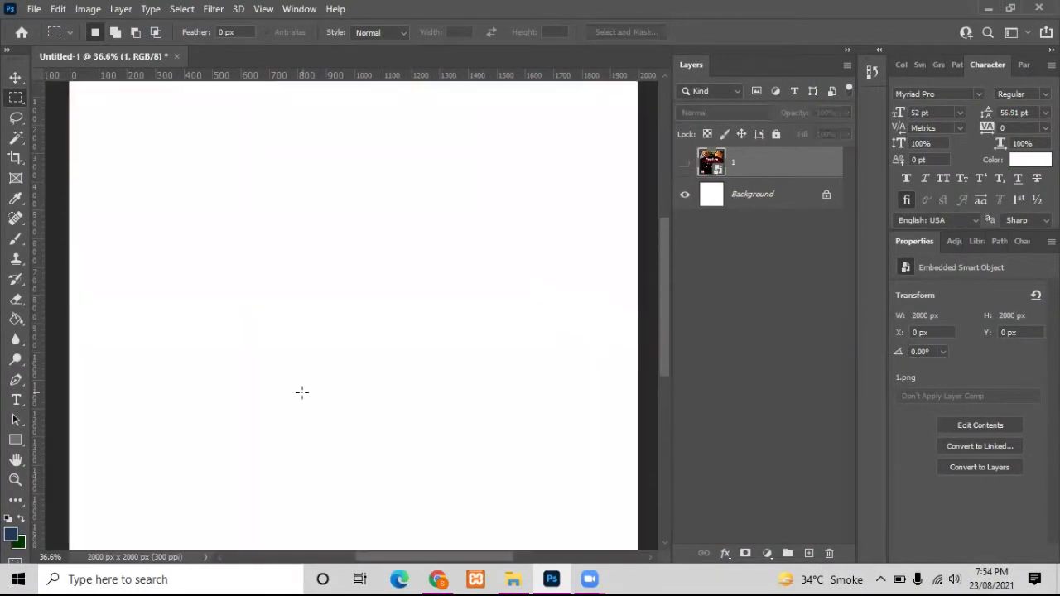
left_click(81, 452)
Draw a large ellipse and scale it to about 3701 px wide to match the flyer's arc.
left_click_drag(120, 222, 571, 578)
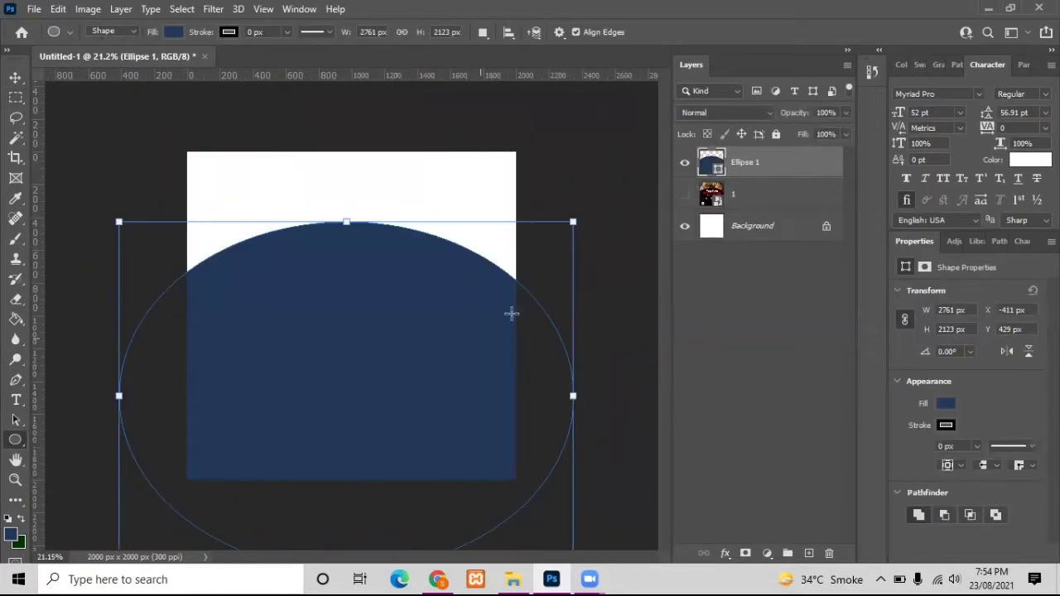
left_click(684, 162)
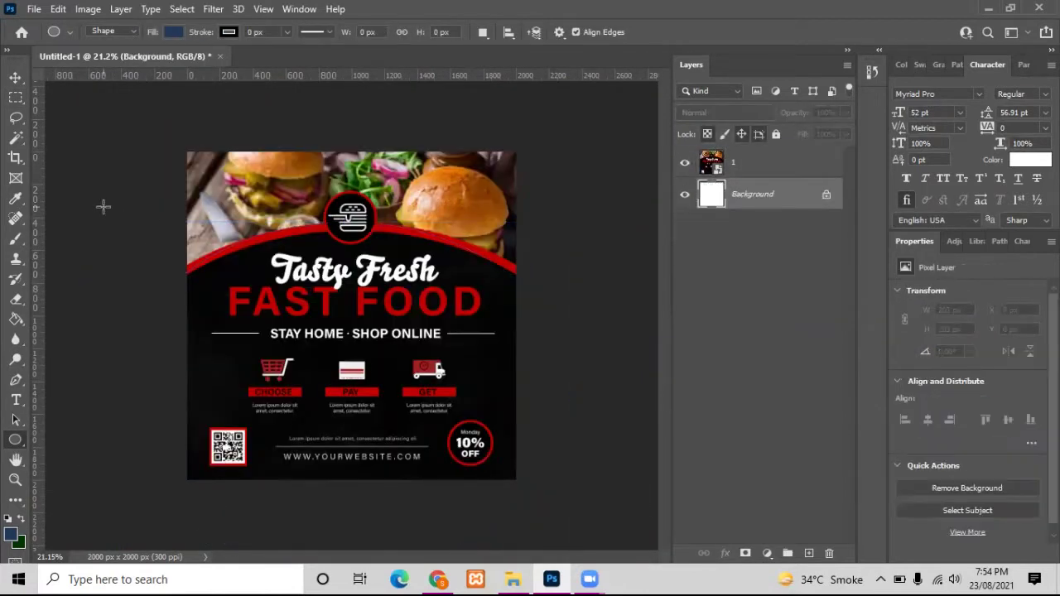
key("ctrl+t")
left_click_drag(285, 32, 347, 31)
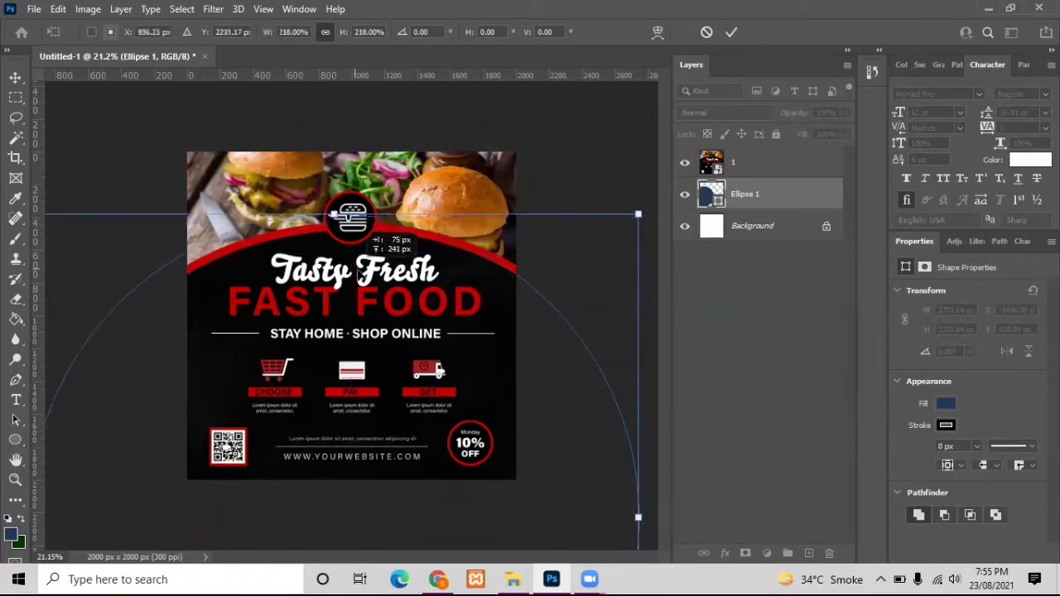
key("Return")
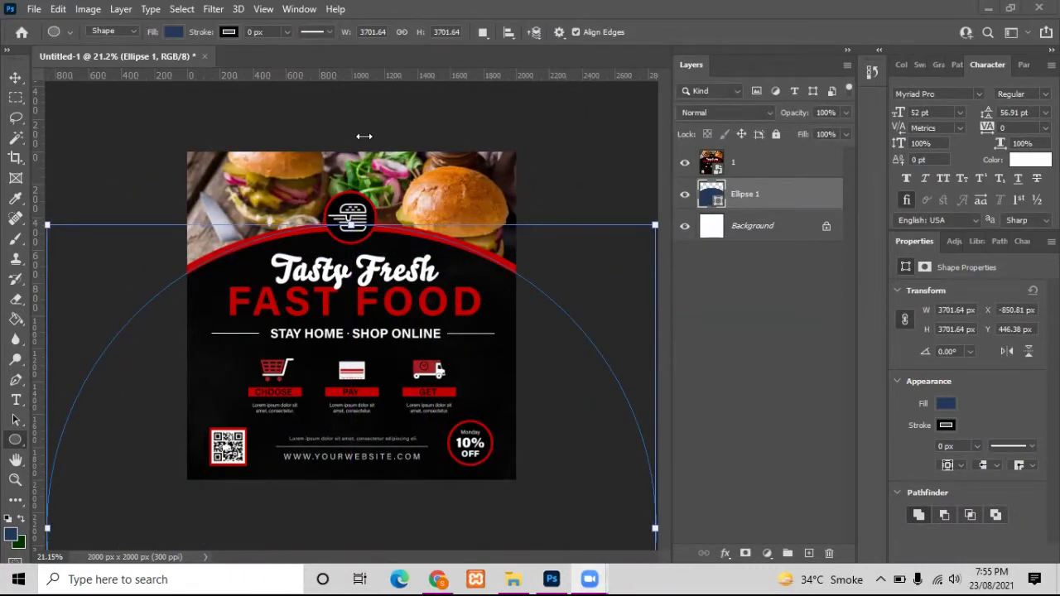
Fill the ellipse black and give it a red outline stroke.
left_click(684, 163)
double_click(711, 194)
left_click(945, 258)
double_click(786, 193)
left_click(461, 317)
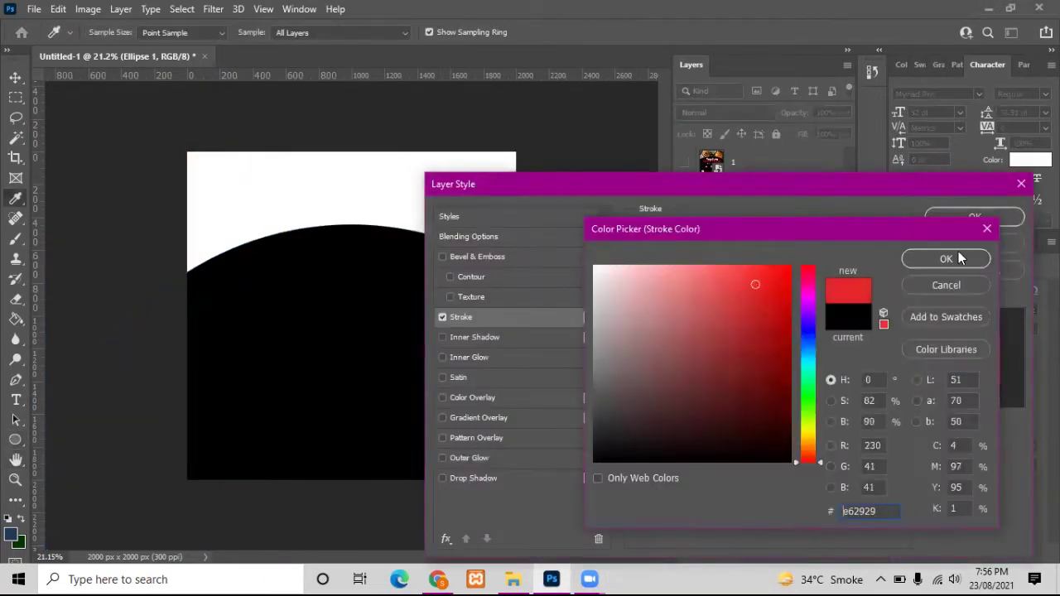
left_click(945, 258)
left_click_drag(838, 277, 834, 278)
left_click(975, 217)
left_click(683, 162)
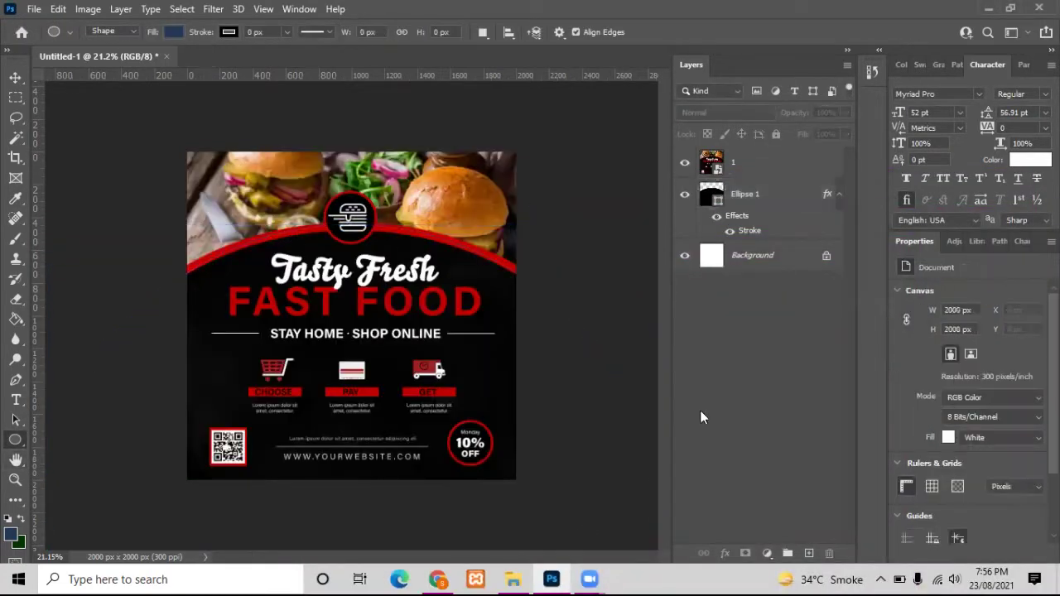
Sample the flyer's red as the foreground colour with the eyedropper.
left_click(228, 243)
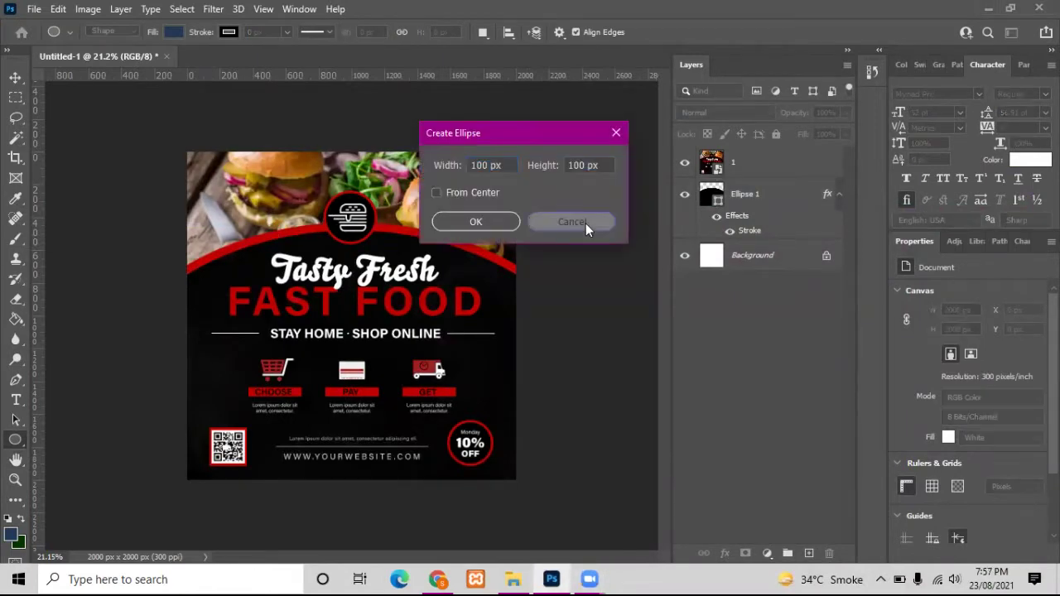
left_click(579, 222)
key("i")
left_click(228, 243)
left_click(684, 163)
Set the ellipse's stroke to the sampled red at 75 px thickness.
left_click(736, 238)
double_click(735, 238)
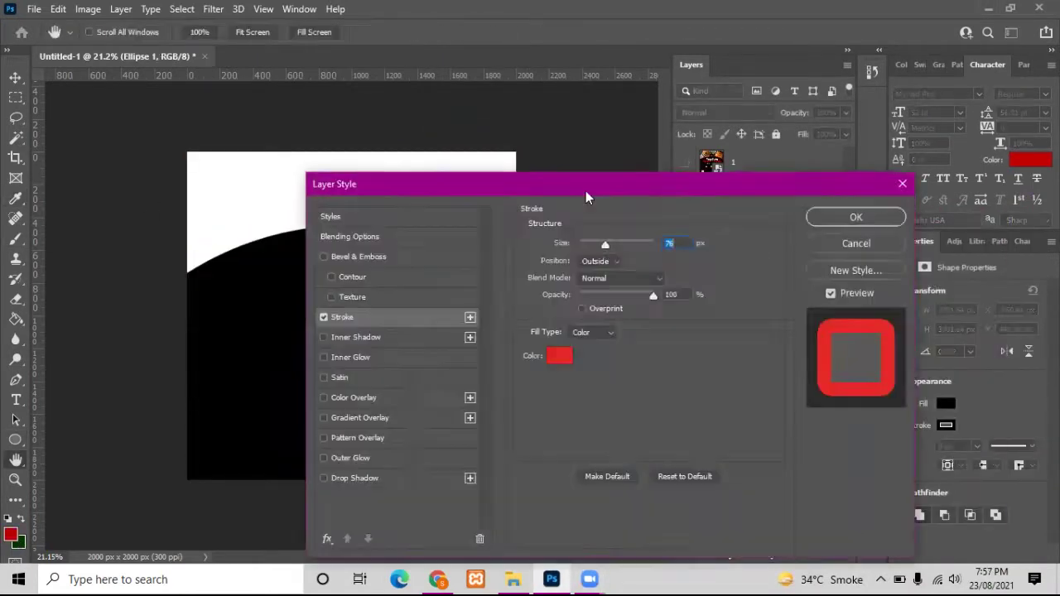
left_click_drag(585, 184, 759, 184)
left_click(731, 356)
left_click(941, 196)
left_click(1041, 215)
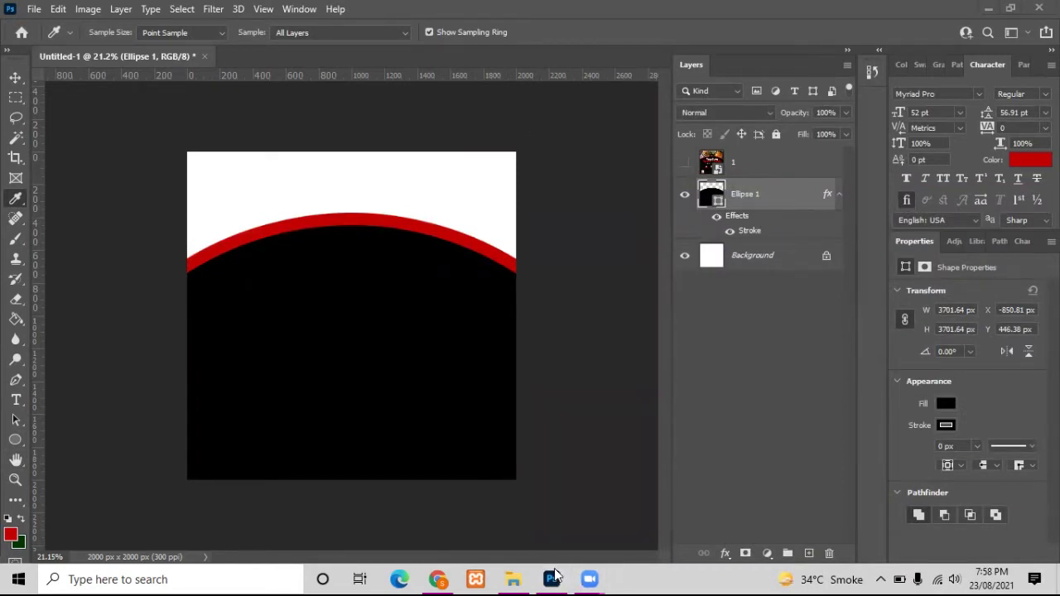
left_click(684, 164)
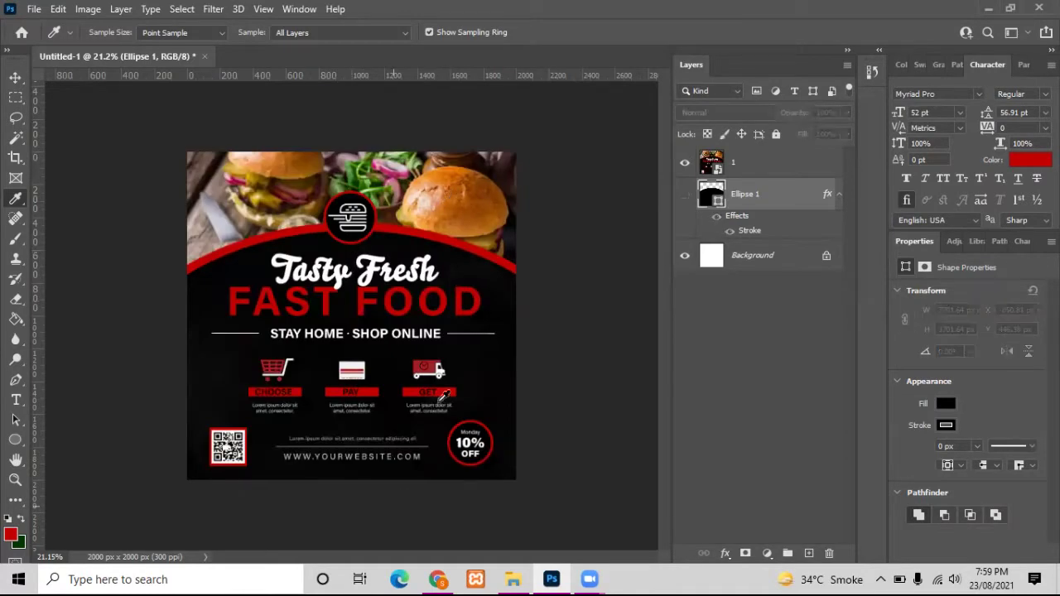
Place the burger photo file into the document and commit it.
left_click(513, 579)
mouse_move(1011, 188)
left_mouse_down()
mouse_move(436, 558)
mouse_move(352, 314)
left_mouse_up()
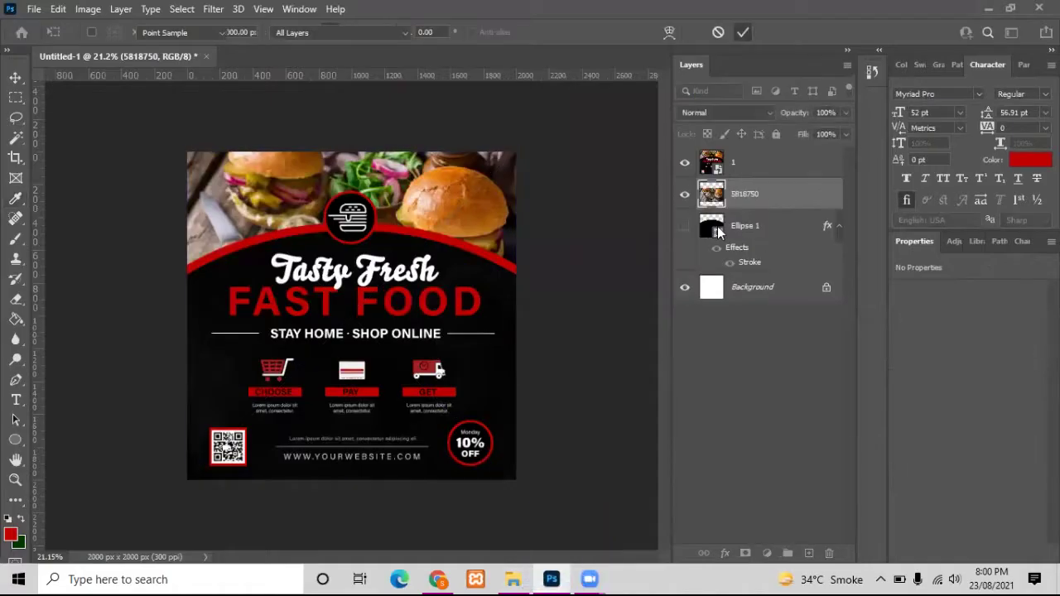
left_click(744, 31)
left_click(684, 162)
Put the burger photo beneath the black panel and align it to the top edge.
key("v")
left_click_drag(577, 204, 577, 131)
left_click(684, 225)
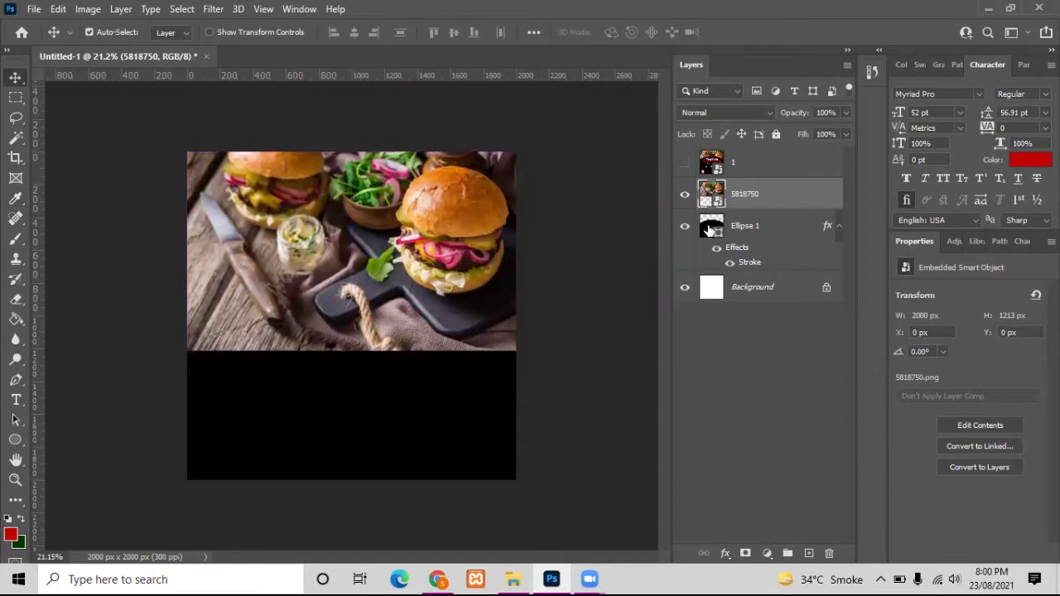
left_click_drag(745, 225, 745, 178)
left_click(473, 224)
key("ctrl+0")
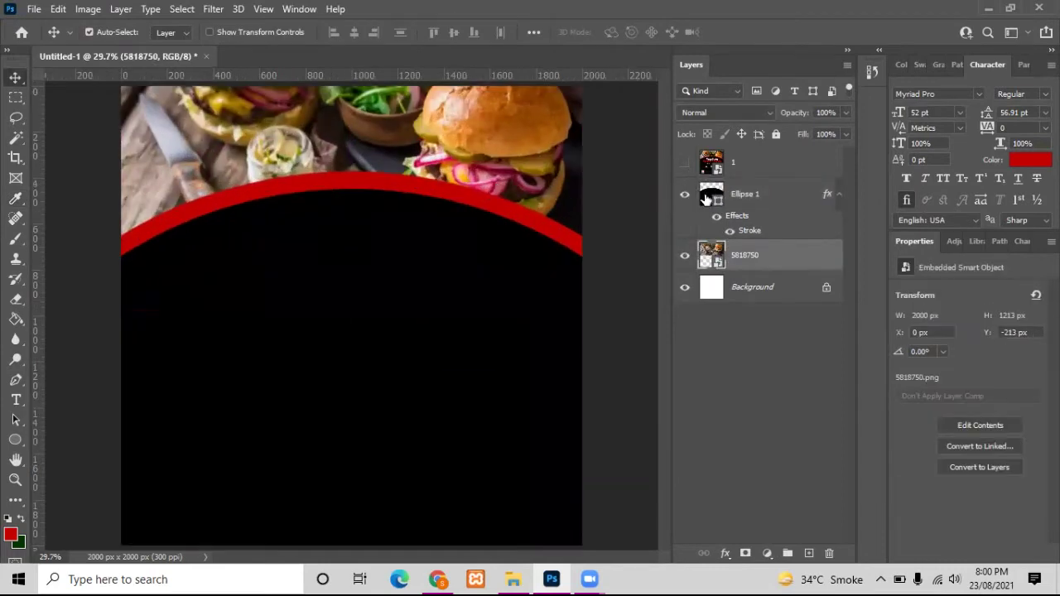
left_click(684, 162)
left_click_drag(347, 207, 348, 255)
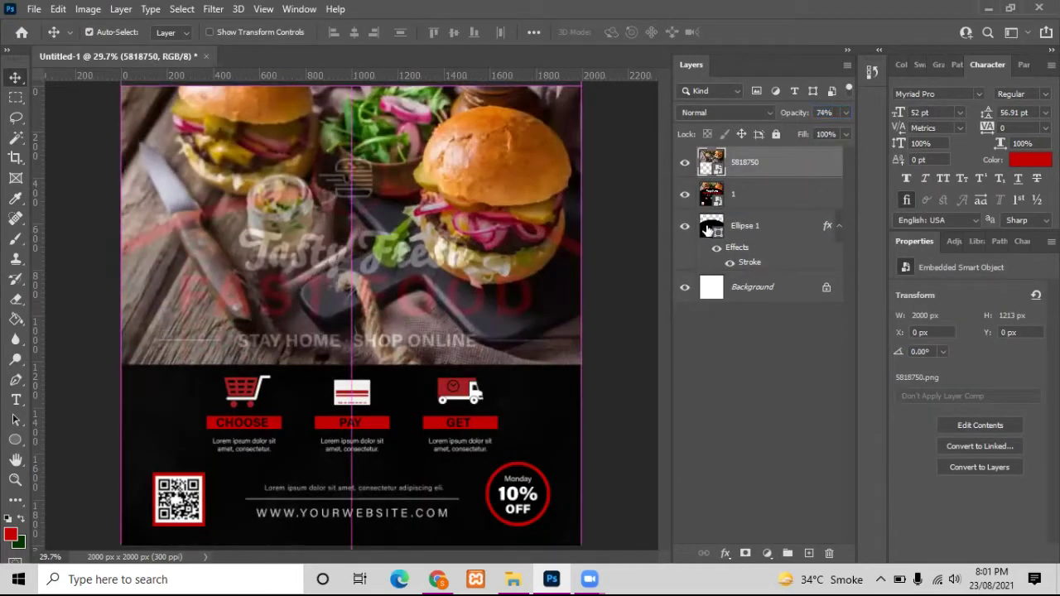
left_click(684, 163)
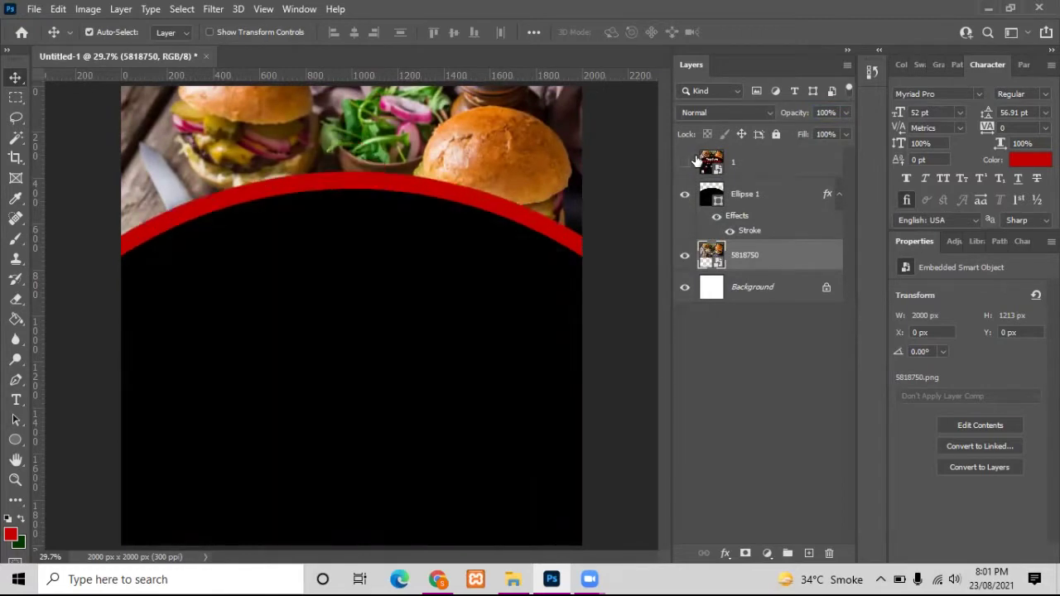
Make the black panel's red outline thinner.
double_click(749, 230)
left_click_drag(736, 243, 733, 244)
left_click(993, 215)
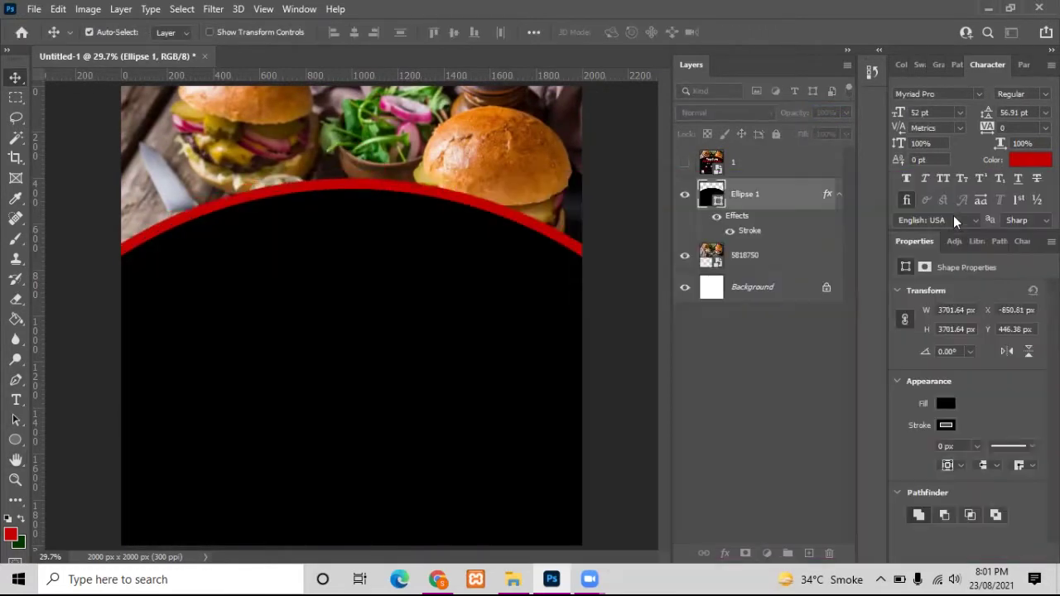
left_click(684, 162)
left_click(839, 194)
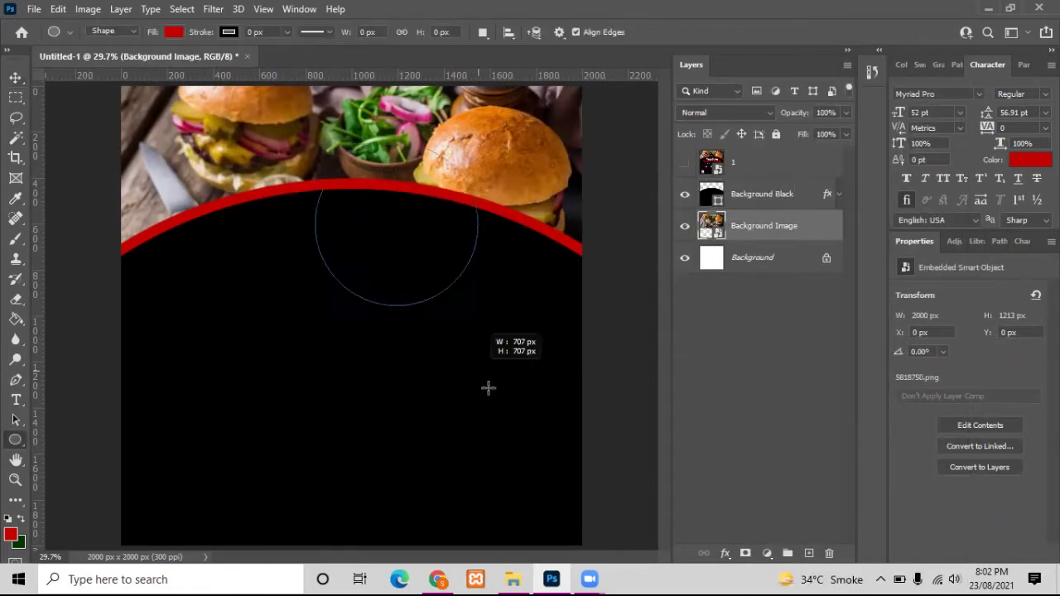
Draw a circle atop the panel with black fill and a red outline.
left_click_drag(406, 300, 405, 301)
left_click(945, 403)
left_click(944, 256)
left_click(684, 162)
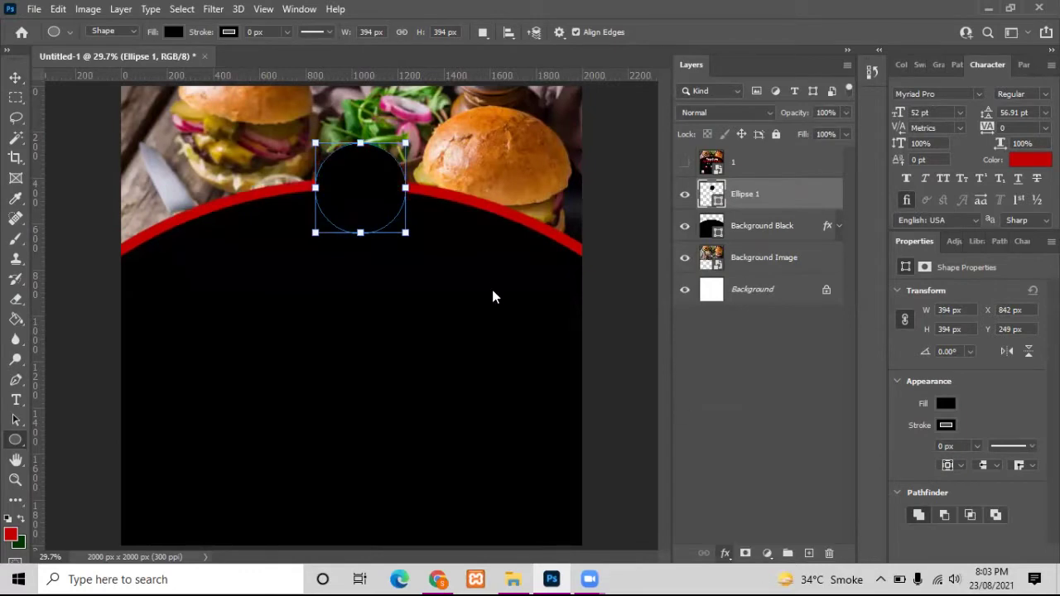
left_click(724, 553)
left_click(753, 383)
left_click(996, 269)
left_click(750, 318, "ctrl")
Centre the circle horizontally and shrink it onto the red arc.
left_click(15, 77)
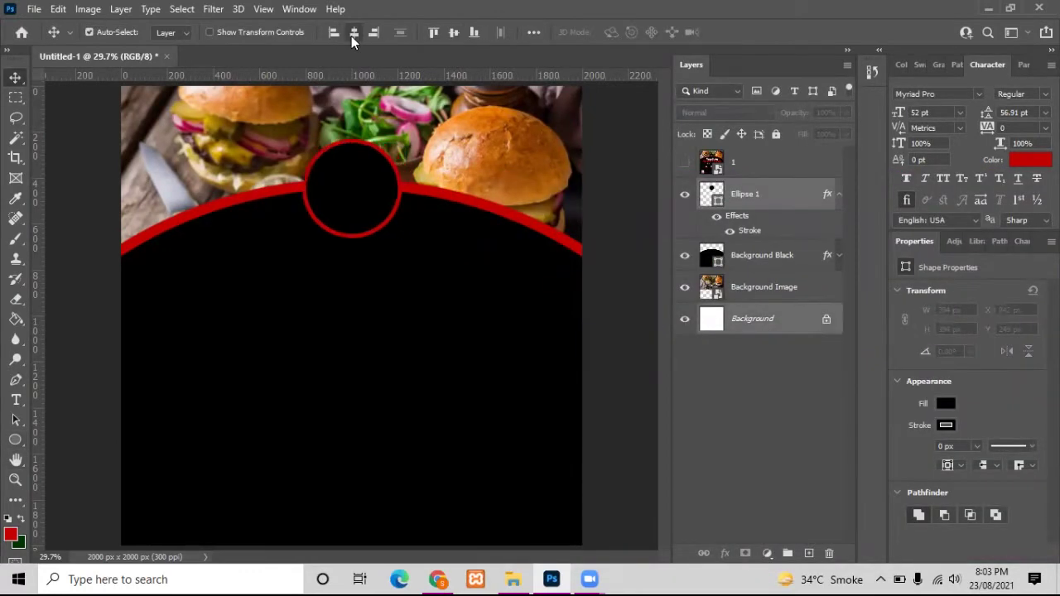
left_click(684, 162)
key("ctrl+t")
left_click_drag(259, 32, 251, 39)
key("Return")
left_click(684, 162)
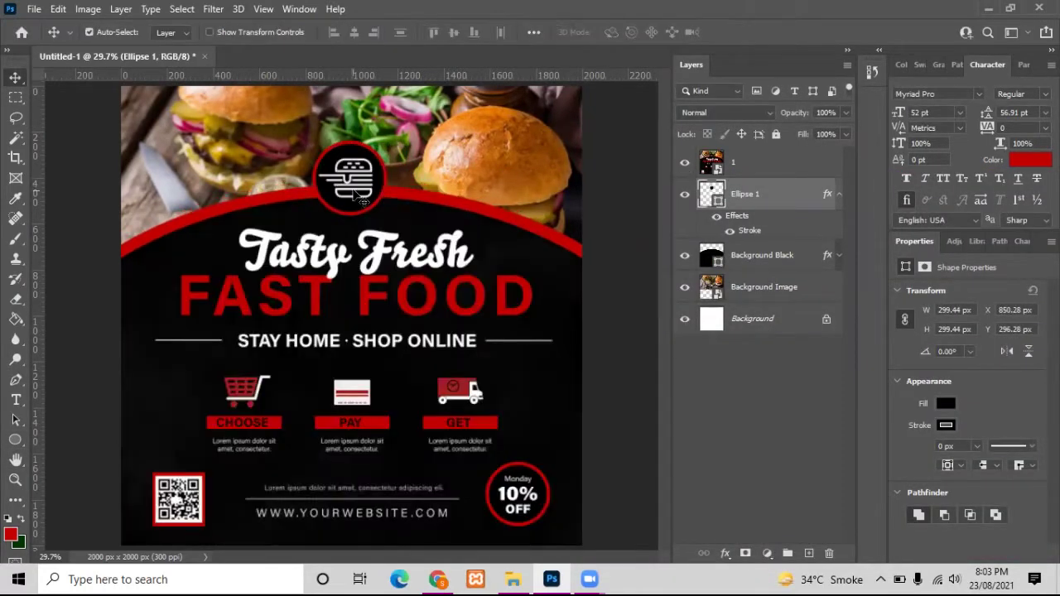
Add white 'Logo' text inside the circle.
left_click(16, 400)
left_click(343, 377)
type("Logo")
left_click_drag(347, 420, 356, 232)
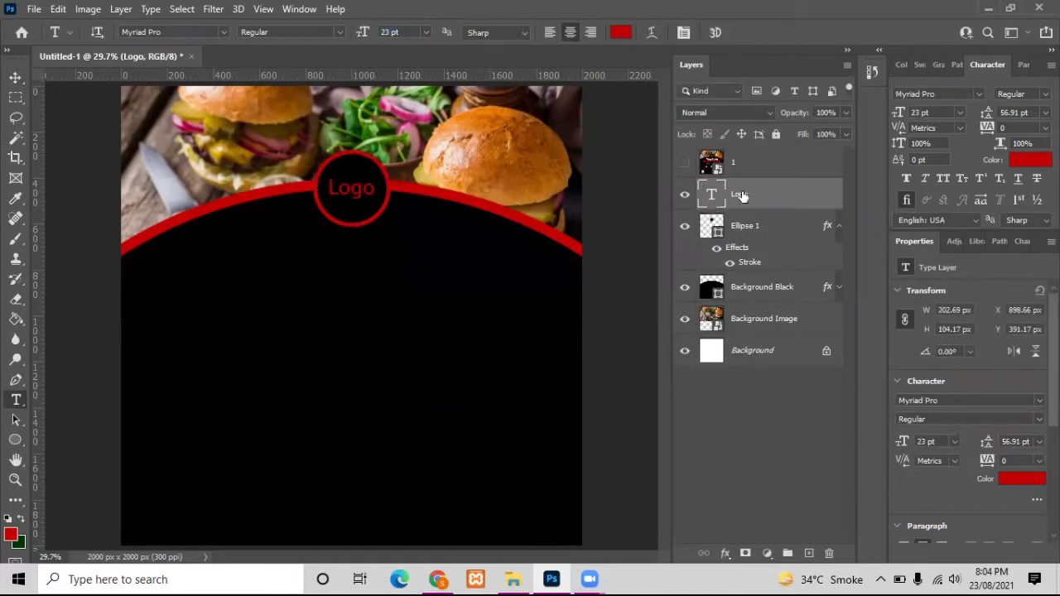
left_click(1030, 160)
left_click(944, 258)
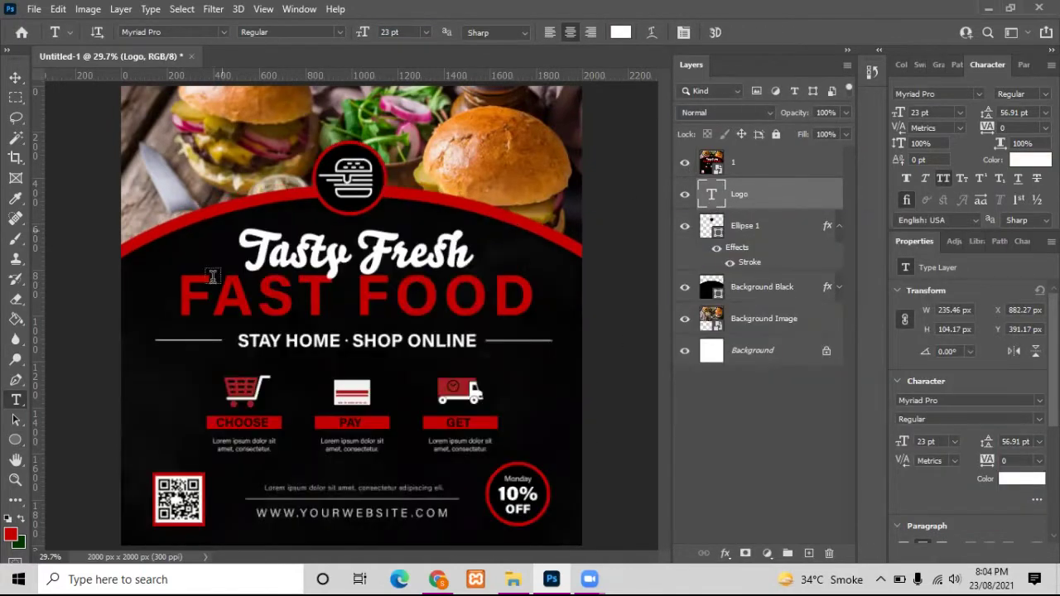
Hide the reference poster and type 'FAST FOD' below the logo.
left_click(684, 162)
left_click(201, 315)
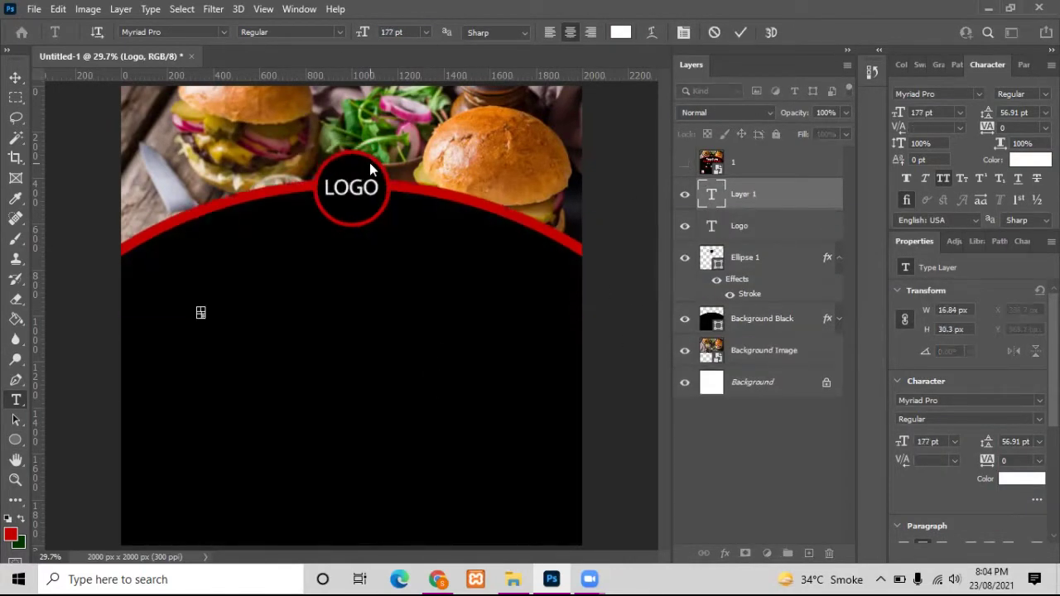
type("FAST FOD")
left_click(349, 331)
Type 'FAST FOOD' at 71 pt and delete the misspelled FAST FOD layer.
type("FAST FOOD")
key("ctrl+a")
left_click(394, 31)
type("71")
left_click(731, 232)
key("Delete")
Colour the FAST FOOD headline red and nudge it up to match the reference.
double_click(711, 162)
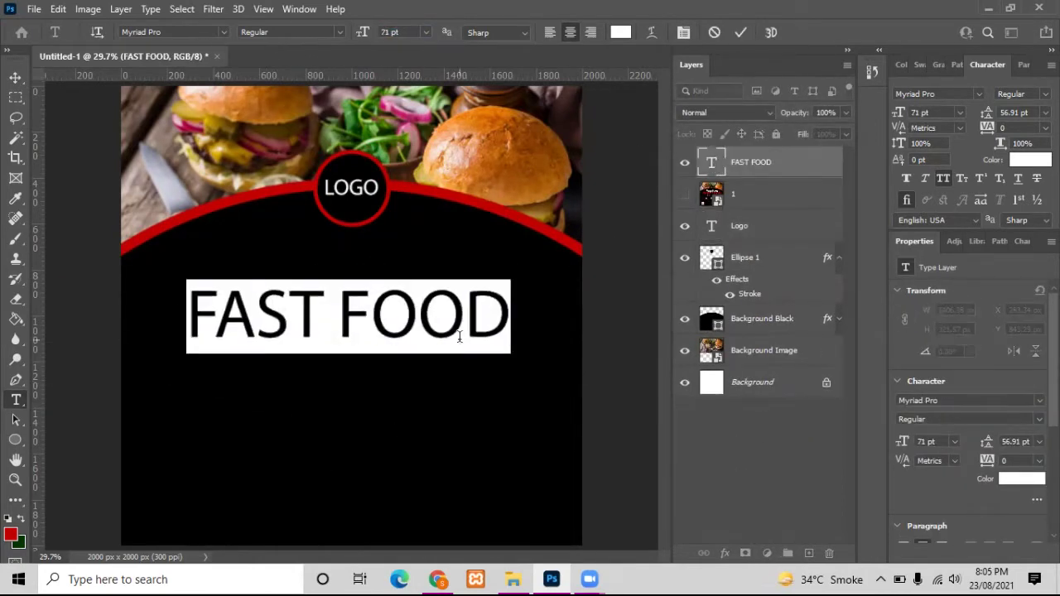
left_click(620, 32)
left_click(944, 260)
left_click(729, 177)
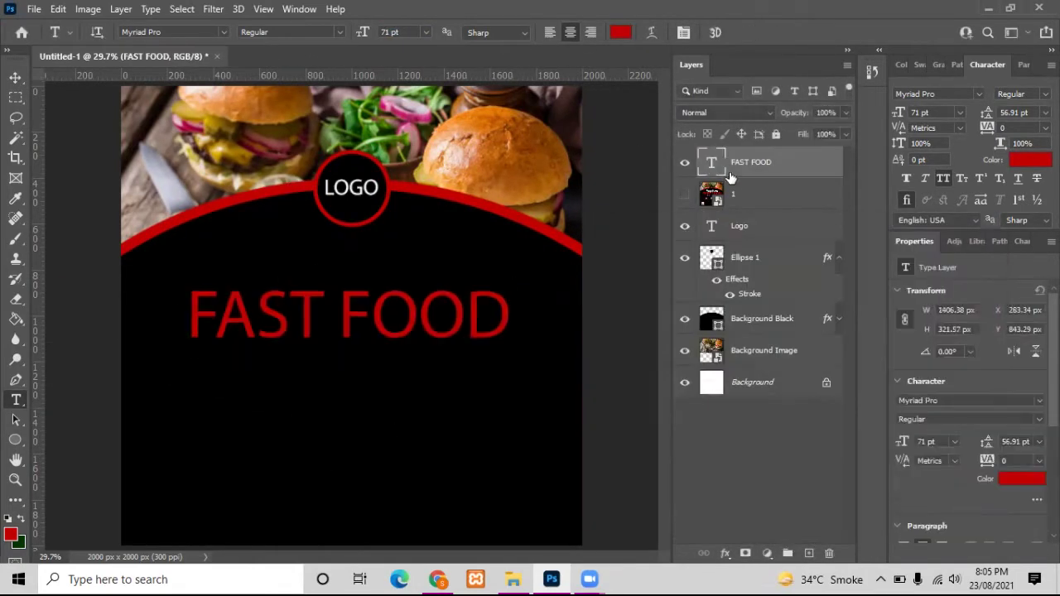
left_click(684, 194)
key("v")
key("shift+Up")
key("shift+Up")
key("shift+Up")
Set the headline to Bold with 100 letter tracking.
left_click(1018, 93)
left_click(994, 133)
type("100")
key("Return")
left_click(684, 194)
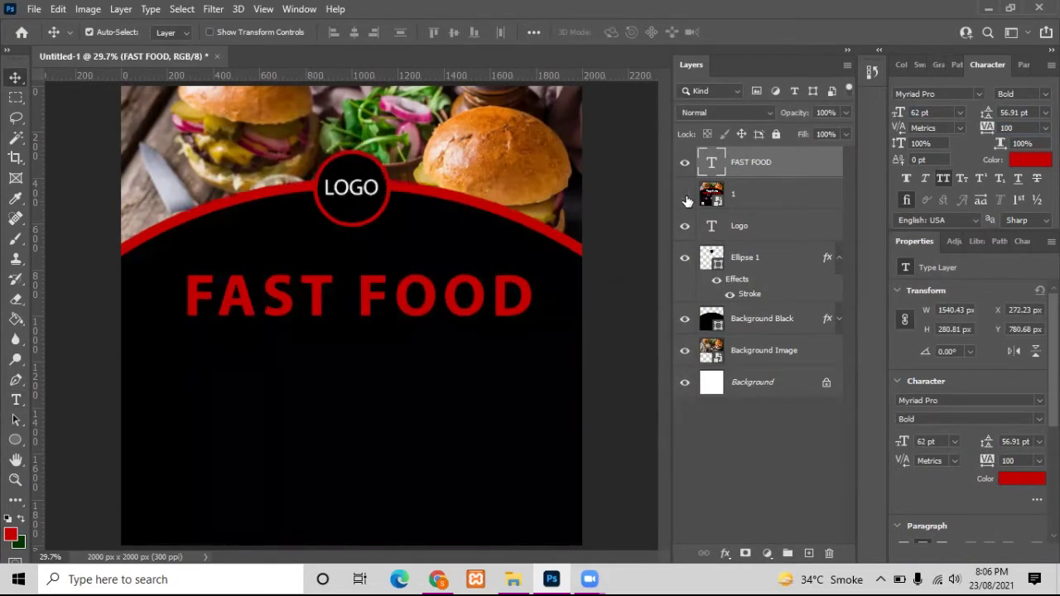
Type the 'Stay home .' subline below the headline.
left_click(684, 194)
key("t")
left_click(362, 419)
type("Stay ")
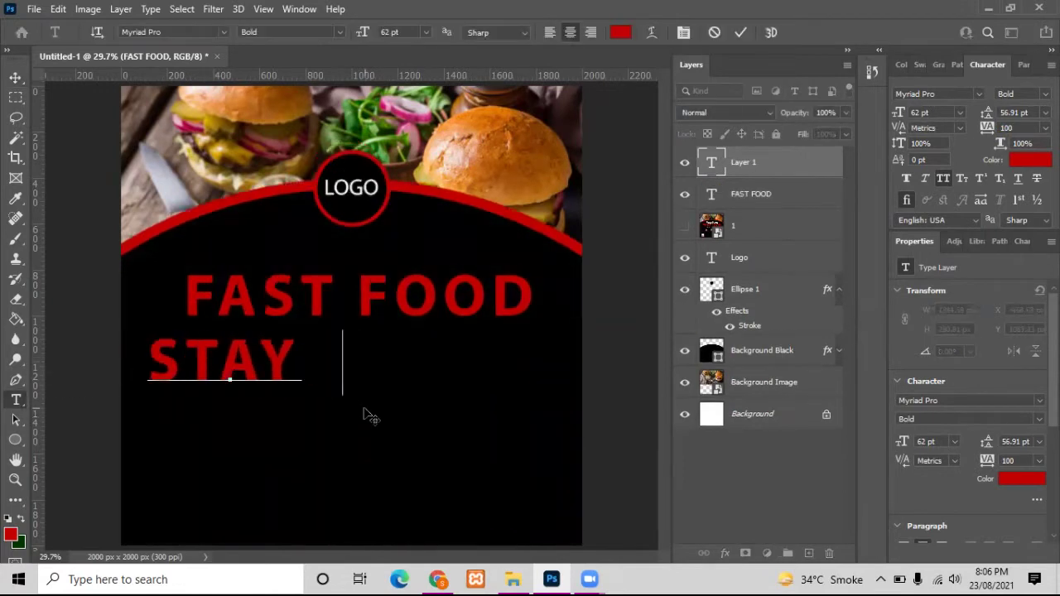
type("hoem .")
key("BackSpace")
key("BackSpace")
key("BackSpace")
type("me .")
Move the subline beneath FAST FOOD and centre-align it with the headline.
left_click(756, 225)
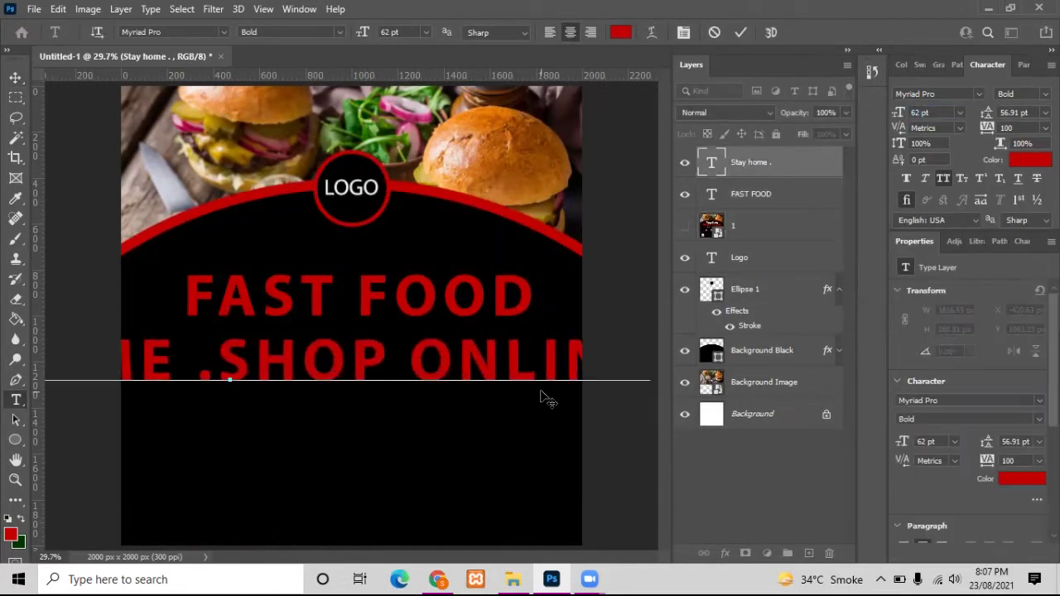
left_click_drag(279, 419, 402, 383)
key("ctrl+Return")
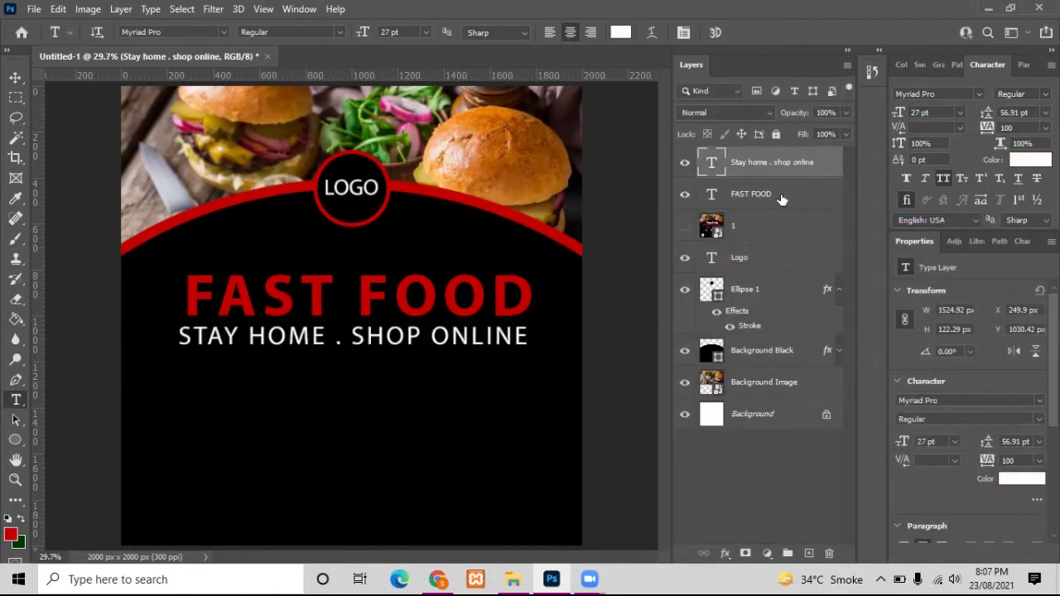
left_click(750, 194, "shift")
left_click(752, 414, "ctrl")
key("v")
left_click(354, 32)
Move the reference poster layer to the top and select the subline with its dot.
left_click(685, 225)
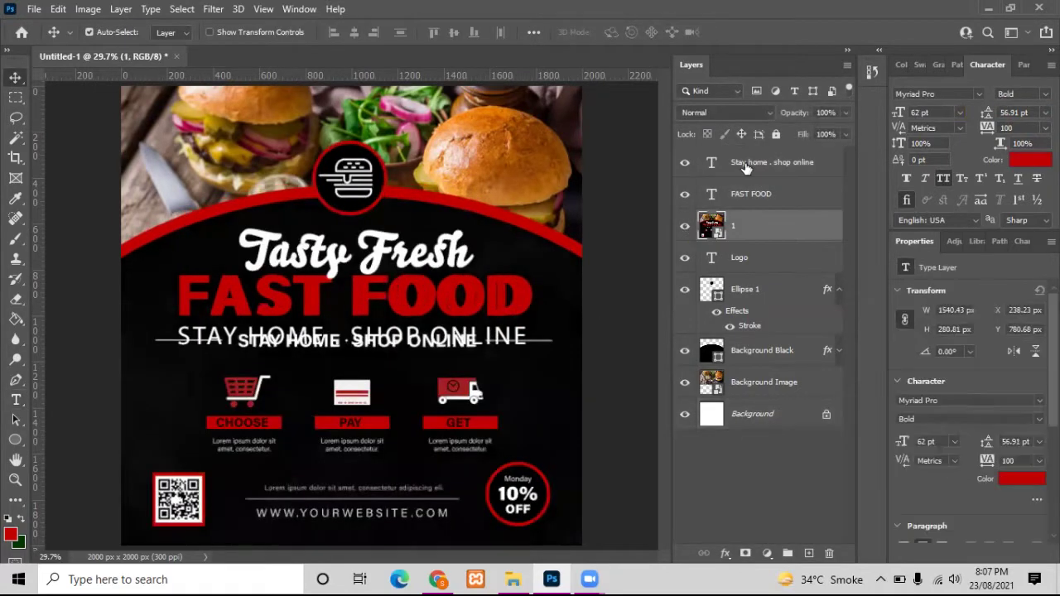
key("ctrl+shift+bracketright")
left_click(685, 163)
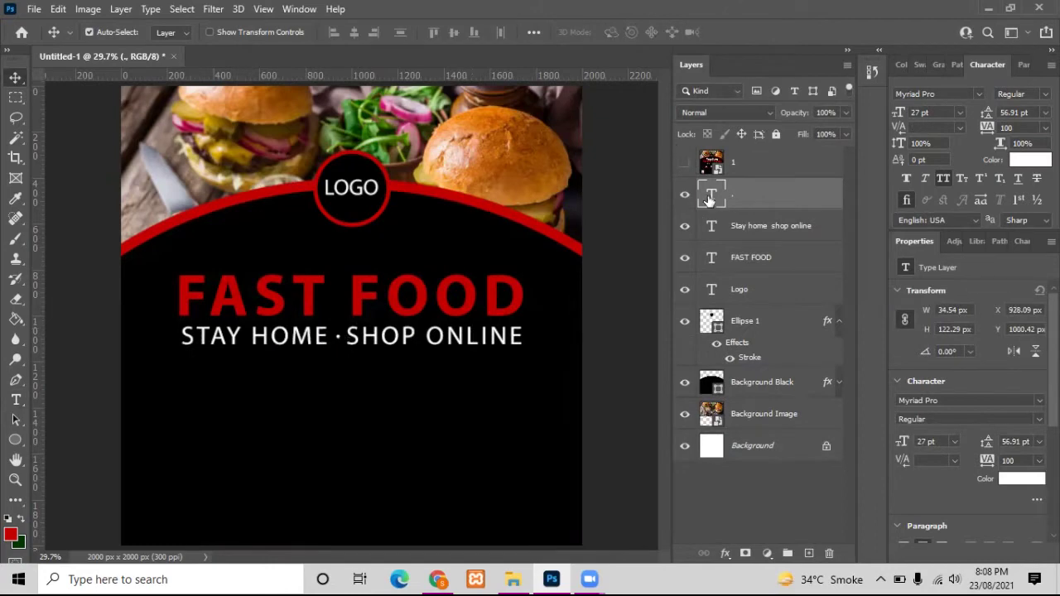
left_click(770, 225, "shift")
left_click(684, 163)
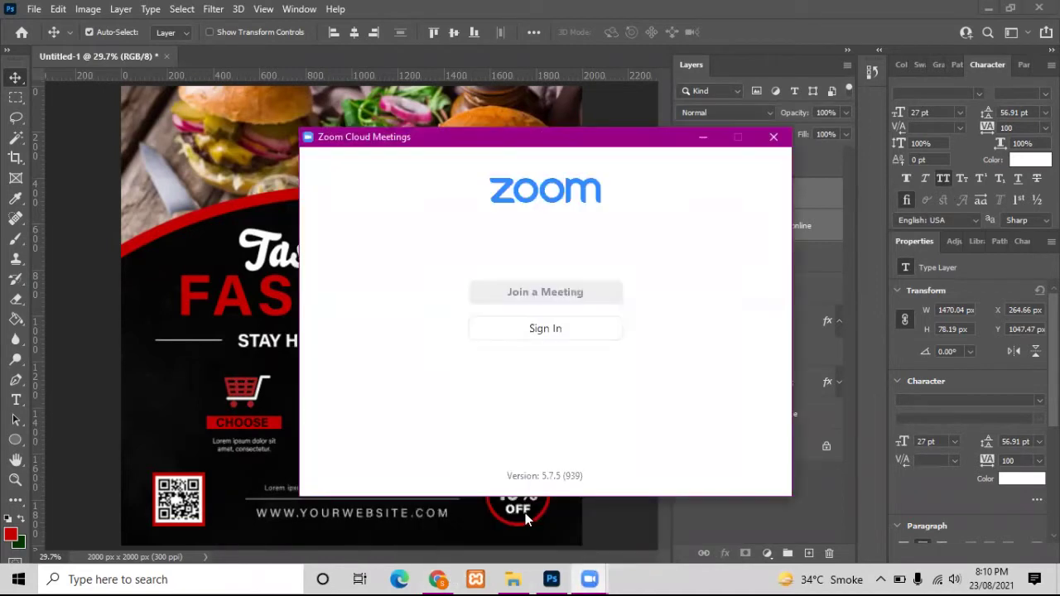
left_click(498, 533)
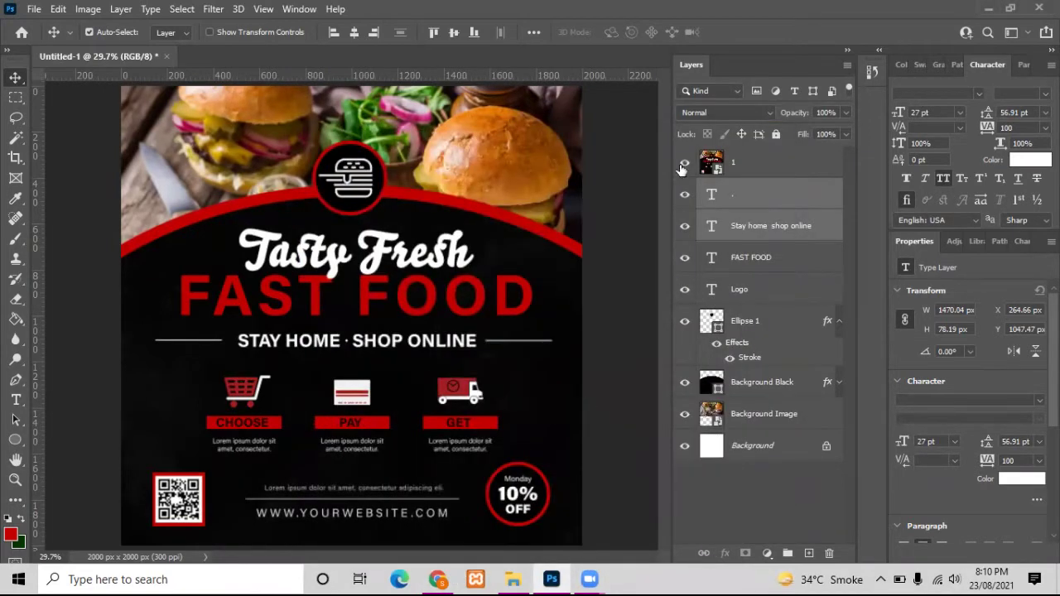
Draw a horizontal line across the subline row with the Line tool.
right_click(16, 439)
left_click(66, 499)
left_click_drag(156, 340, 553, 339)
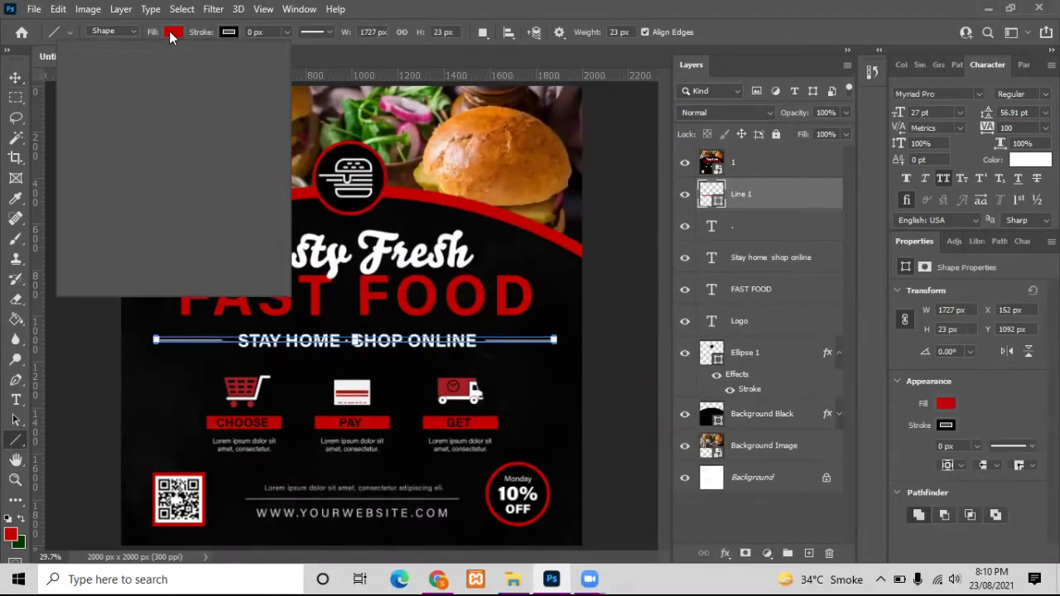
Group the dot and subline layers into a Stay Home group.
left_click(684, 163)
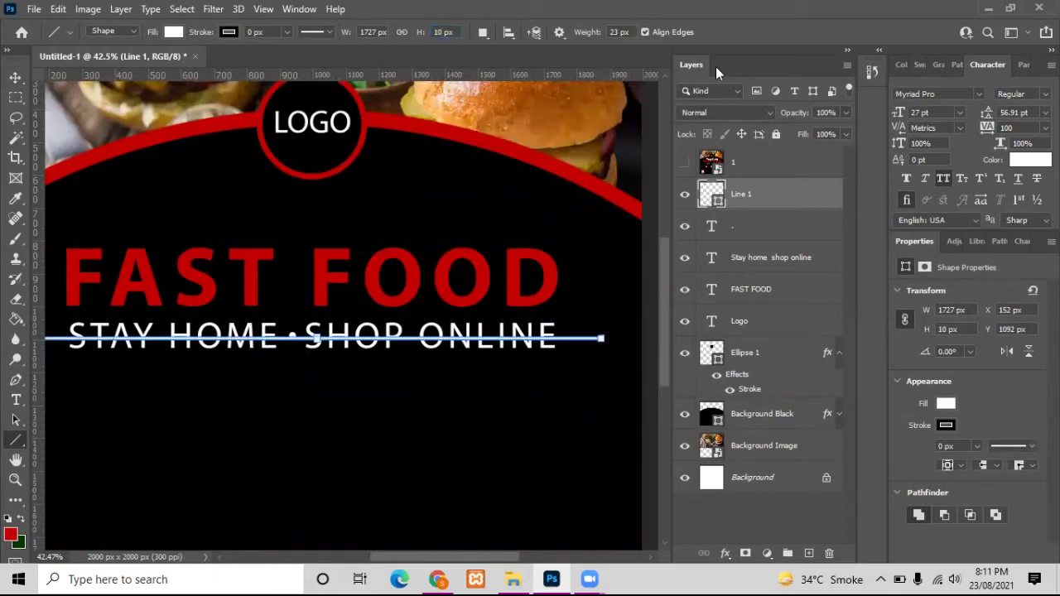
left_click(753, 226)
left_click(754, 258, "shift")
key("ctrl+g")
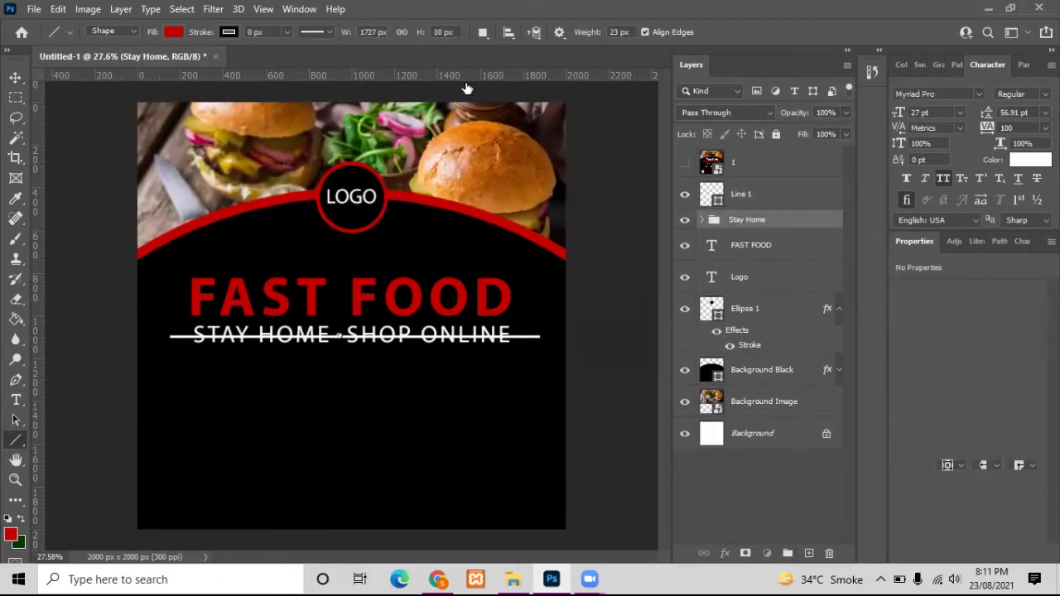
Scale the Stay Home subline group smaller with Free Transform.
left_click(717, 199)
key("v")
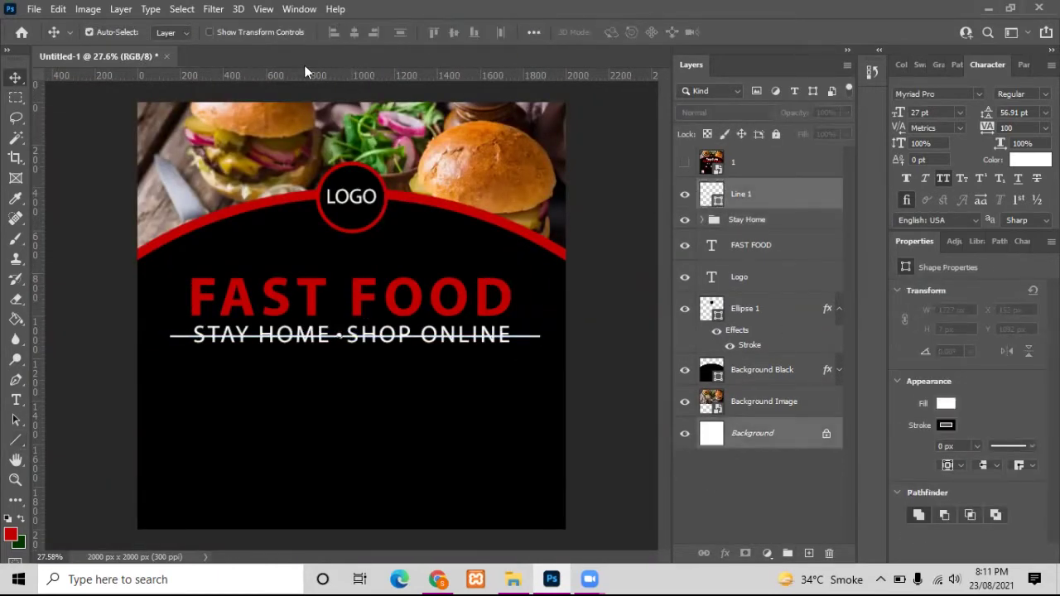
left_click(749, 222)
key("ctrl+t")
left_click(764, 32)
left_click(684, 163)
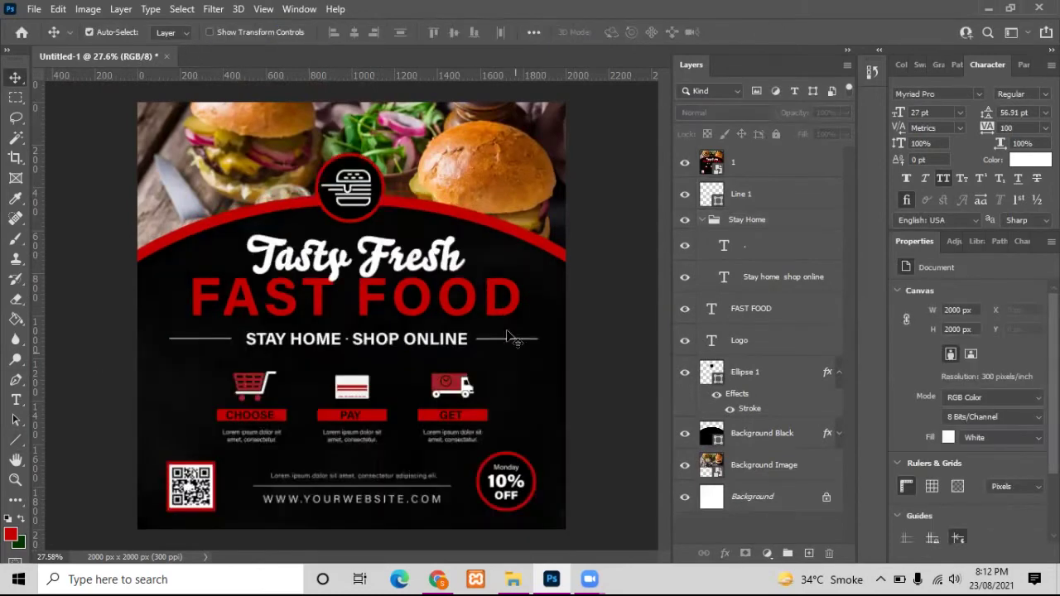
Rasterize the line and marquee-select the area around the subline text.
key("ctrl+z")
scroll(298, 372, "up", 2, "alt")
key("alt+bracketleft")
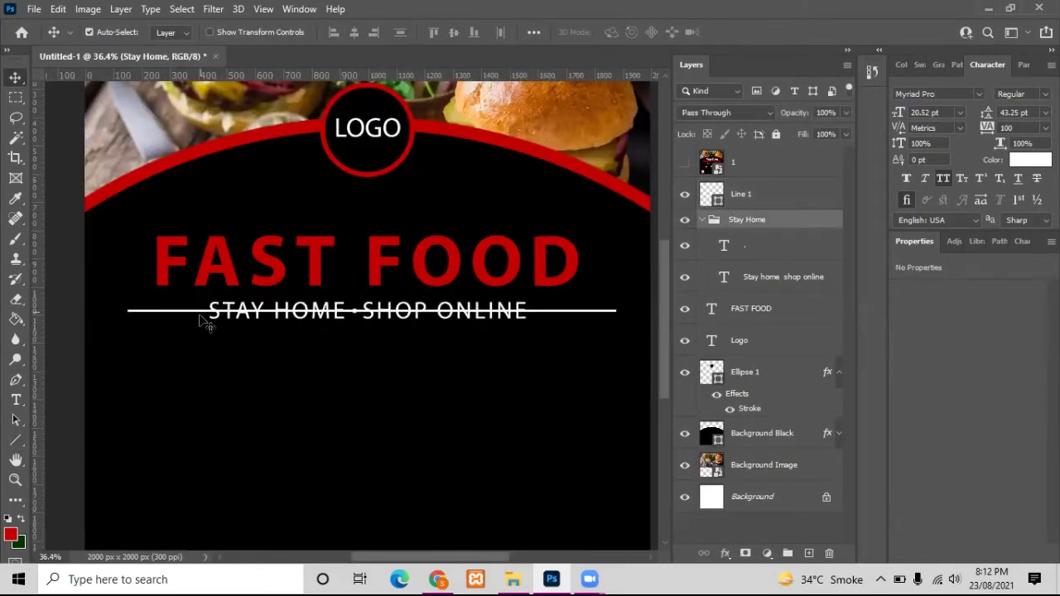
right_click(749, 194)
left_click(805, 235)
key("m")
left_click_drag(200, 295, 543, 329)
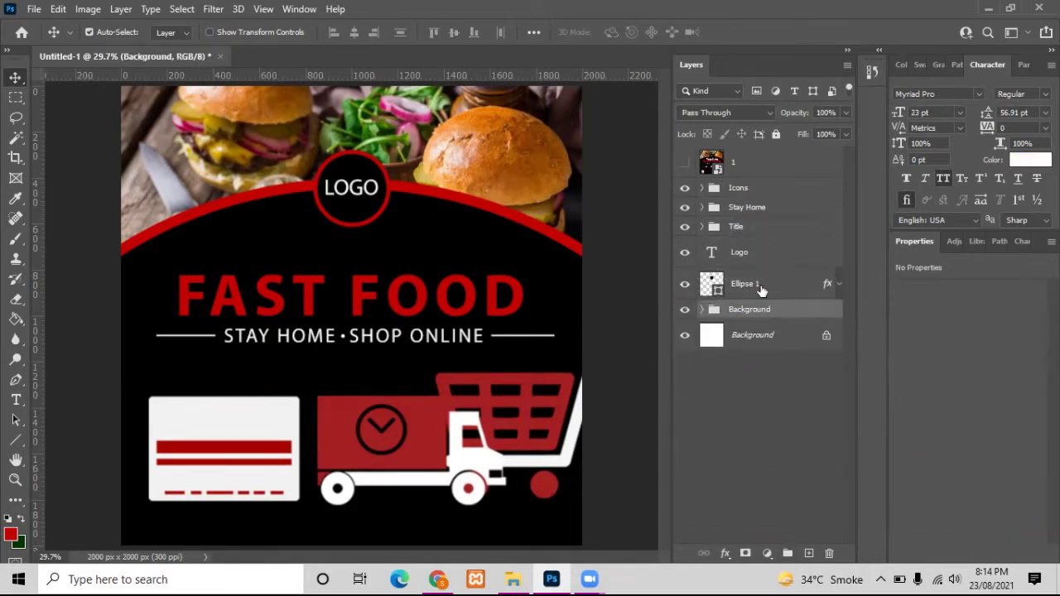
Group the logo text and circle layers into a group named 'logo'.
left_click(761, 284)
left_click(738, 252, "shift")
key("ctrl+g")
double_click(737, 246)
type("logo")
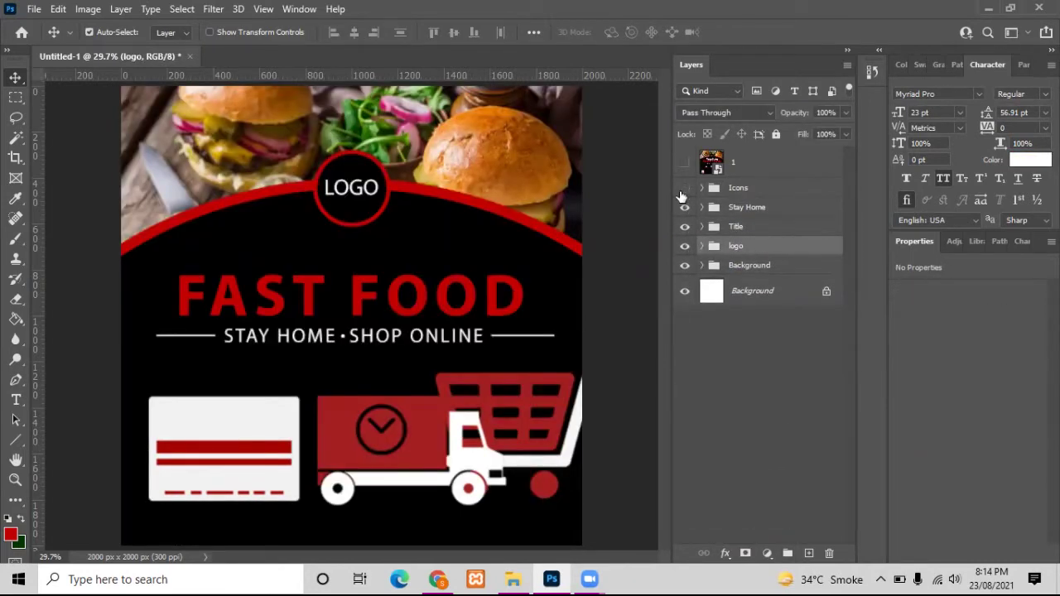
Resize the Icons group and show the reference poster at 38% opacity as a template.
left_click(729, 188)
key("ctrl+t")
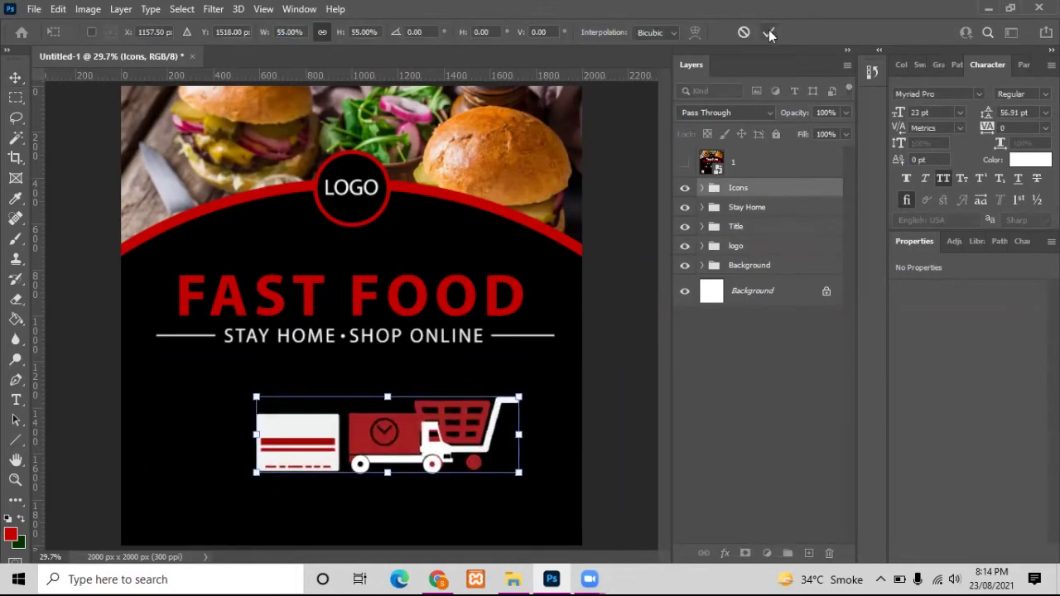
left_click(769, 32)
left_click(684, 161)
left_click(716, 164)
key("3")
key("8")
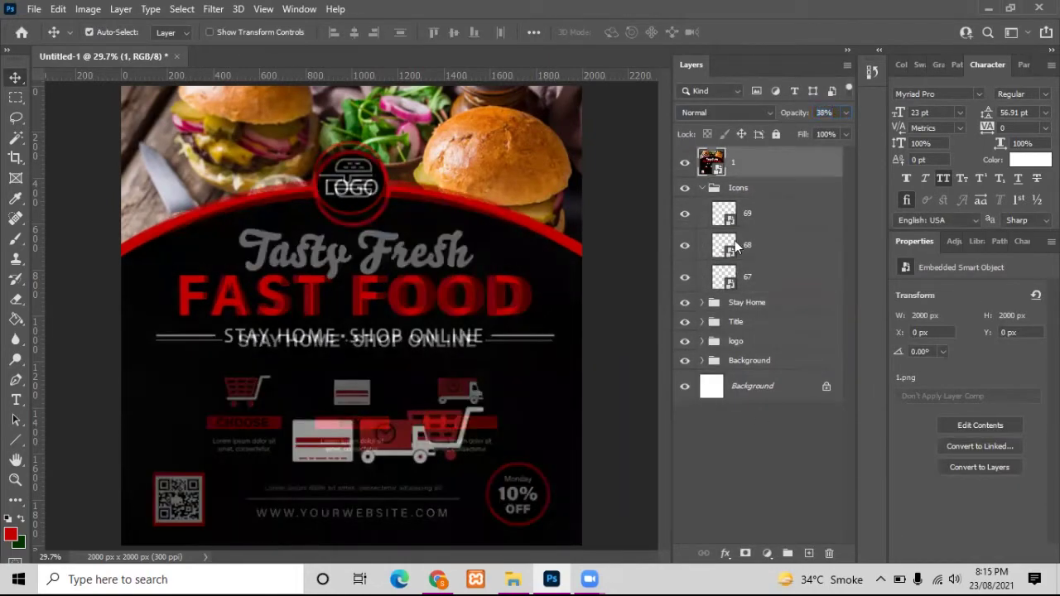
left_click_drag(716, 163, 745, 279)
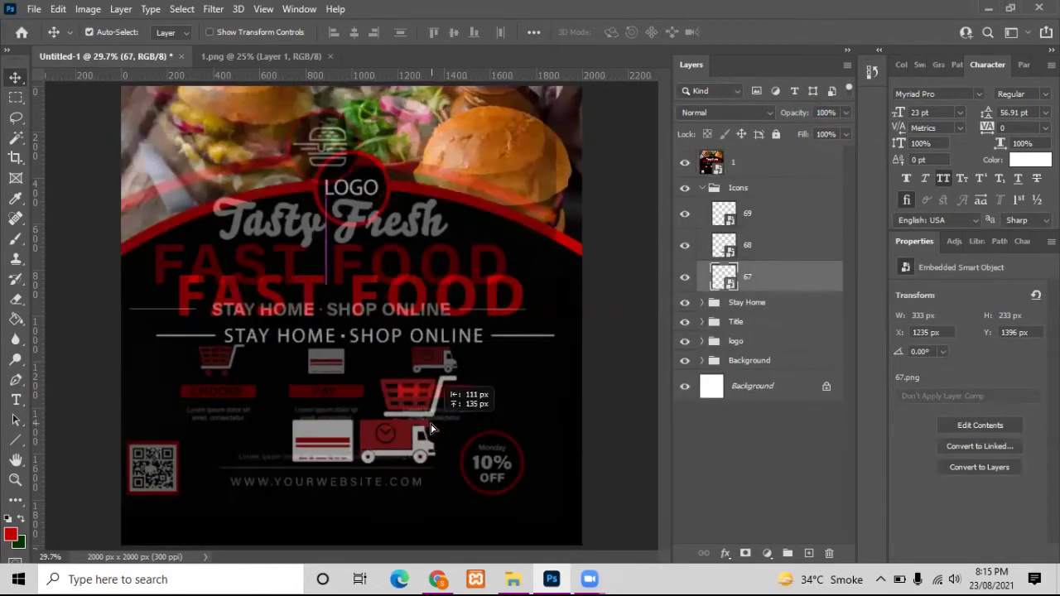
Shrink the cart, card and truck icons and move them into a row below the subline.
left_click(443, 436)
left_click_drag(443, 436, 249, 389)
left_click_drag(323, 438, 352, 384)
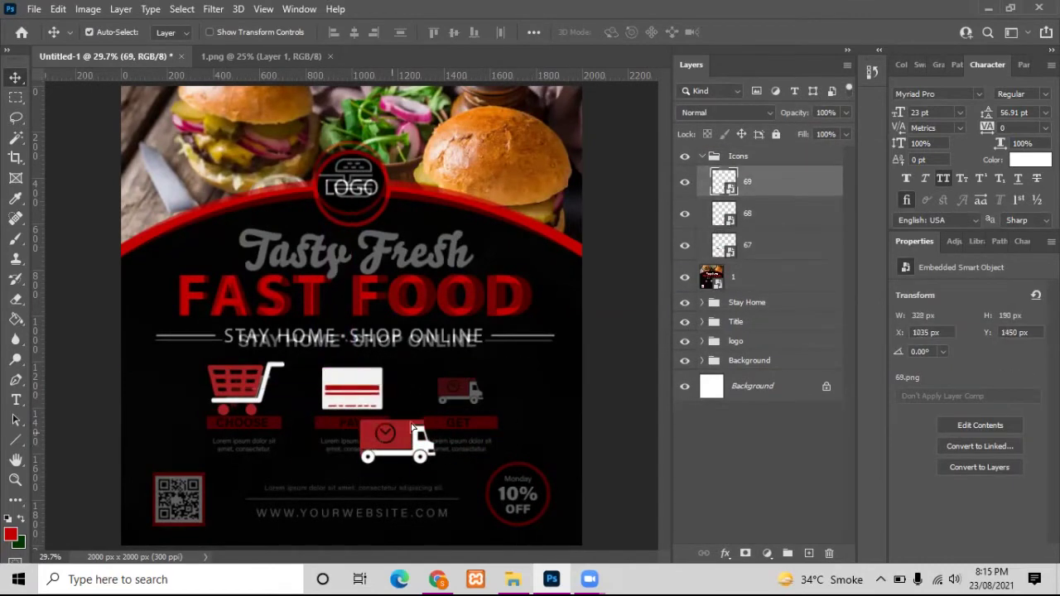
left_click_drag(389, 439, 459, 385)
left_click(737, 156)
key("ctrl+t")
mouse_move(375, 397)
left_mouse_down()
mouse_move(348, 398)
mouse_move(459, 391)
left_mouse_up()
key("Return")
left_click(746, 245)
Space the icons evenly, hide the reference, and draw a red 371×55 px tag under the cart.
left_click(745, 182, "shift")
left_click(500, 32)
left_click(702, 156)
left_click_drag(712, 277, 712, 153)
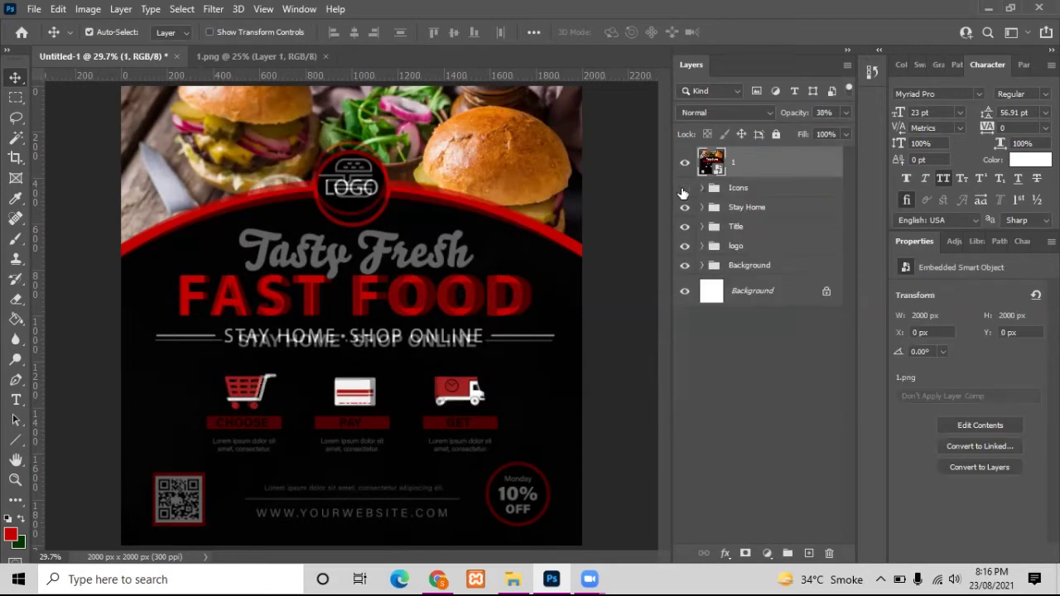
left_click(684, 161)
key("u")
left_click_drag(202, 420, 288, 436)
Duplicate the red tag under the card and truck icons and group the three tags.
key("ctrl+j")
key("ctrl+z")
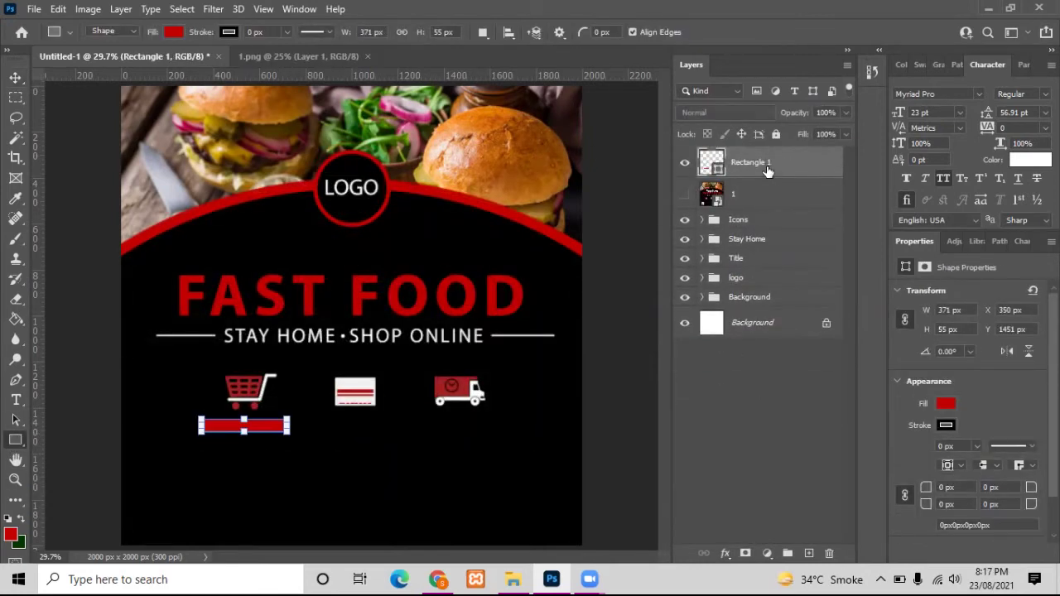
key("ctrl+j")
key("ctrl+j")
key("v")
left_click_drag(245, 426, 460, 426)
left_click(750, 225, "shift")
scroll(388, 476, "up", 2)
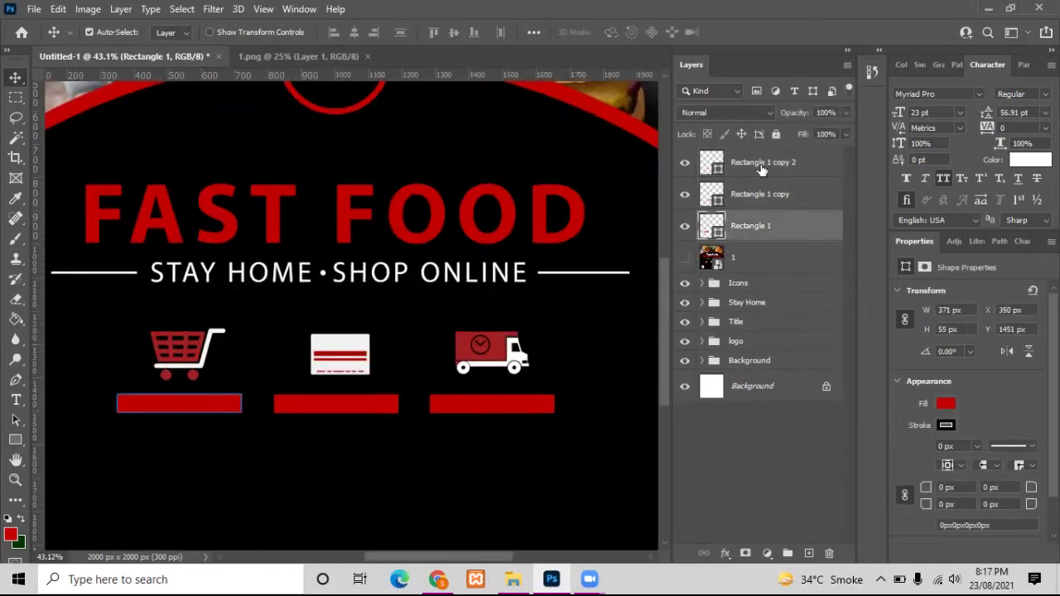
key("ctrl+g")
Add a PAY text label and copy it onto the other tags.
key("t")
left_click(126, 443)
type("PAY")
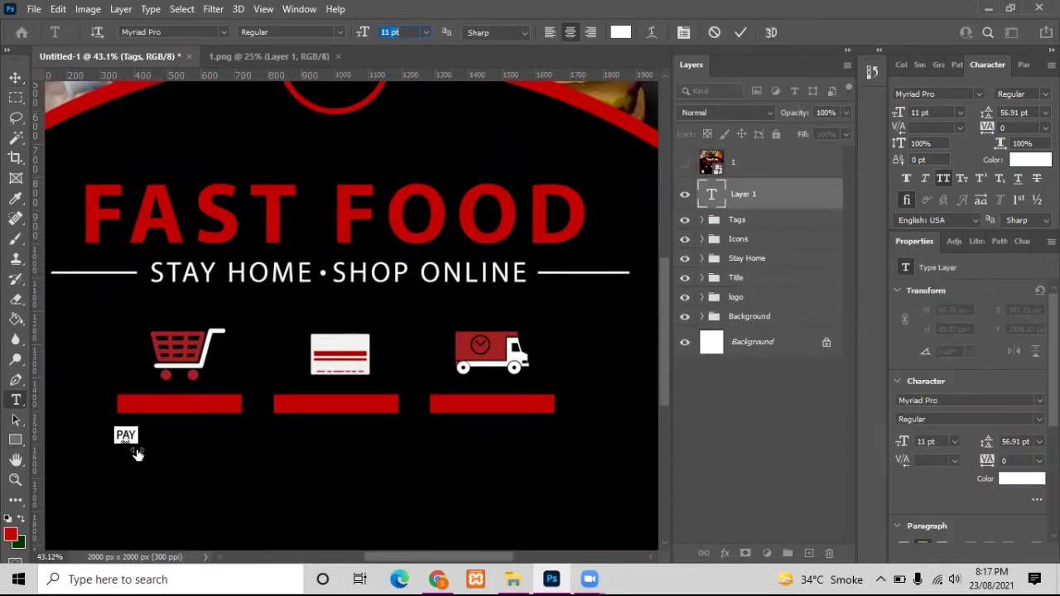
left_click(739, 32)
key("ctrl+j")
key("ctrl+j")
key("v")
mouse_move(331, 405)
left_mouse_down()
mouse_move(183, 416)
mouse_move(493, 404)
left_mouse_up()
Relabel the copies GET and CHOOSE and move all three labels into the Tags group.
double_click(493, 403)
type("GET")
left_click(652, 245)
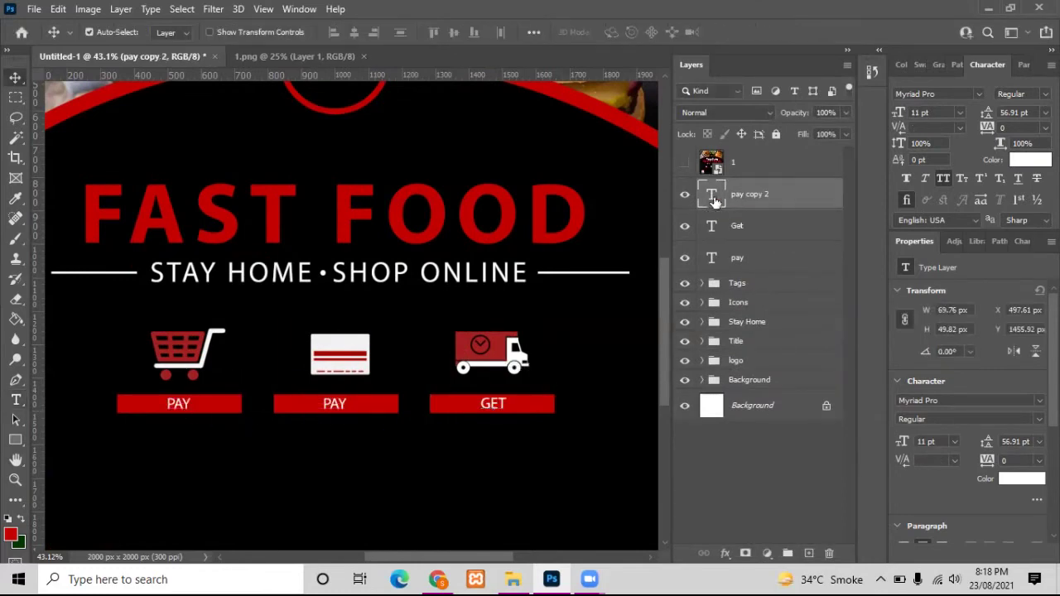
double_click(711, 193)
type("CHOOSE")
left_click(737, 257)
left_click(745, 194, "shift")
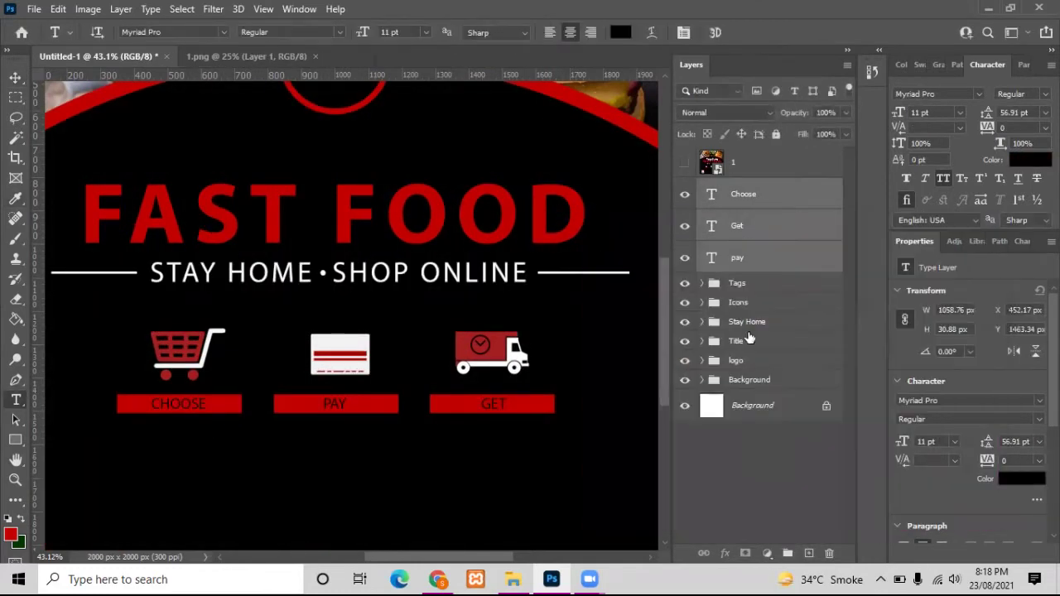
left_click_drag(741, 225, 737, 282)
left_click(685, 188)
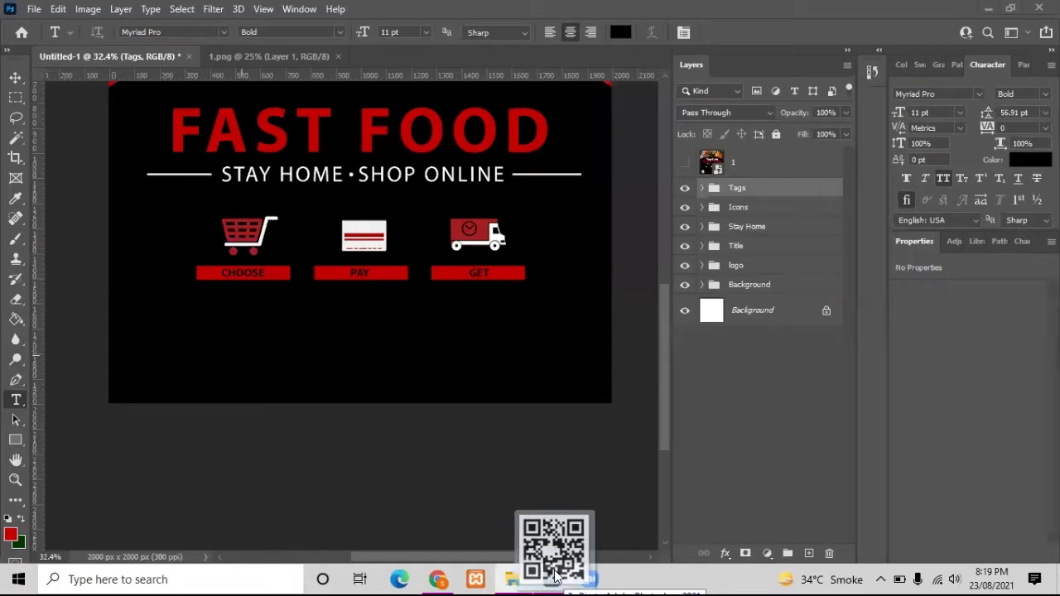
Place the QR code image at the bottom left with a red stroke around it.
mouse_move(556, 544)
left_mouse_down()
mouse_move(284, 307)
mouse_move(166, 348)
left_mouse_up()
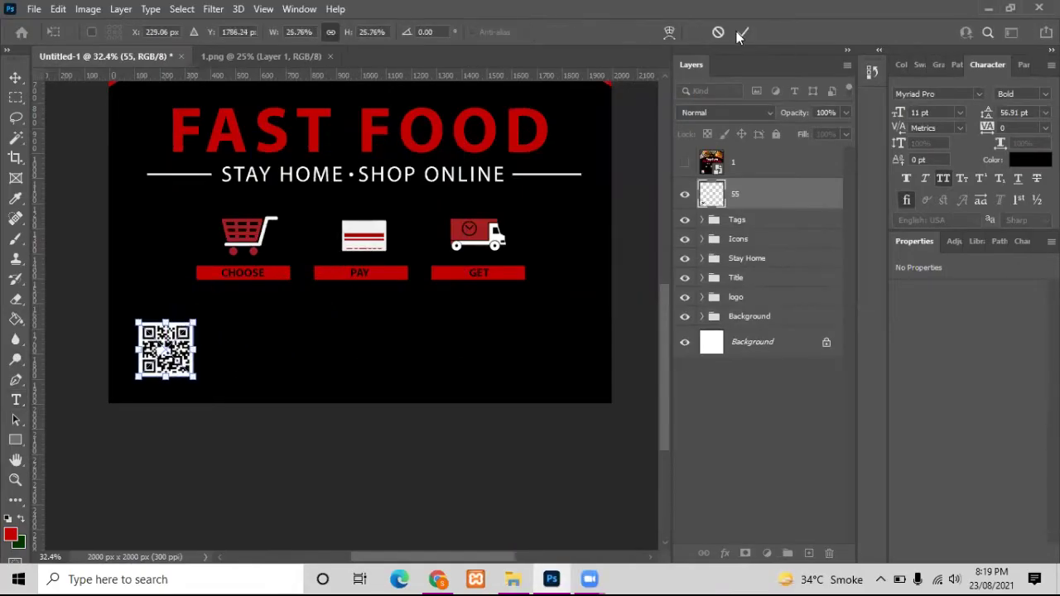
left_click(740, 37)
left_click(726, 553)
left_click(993, 215)
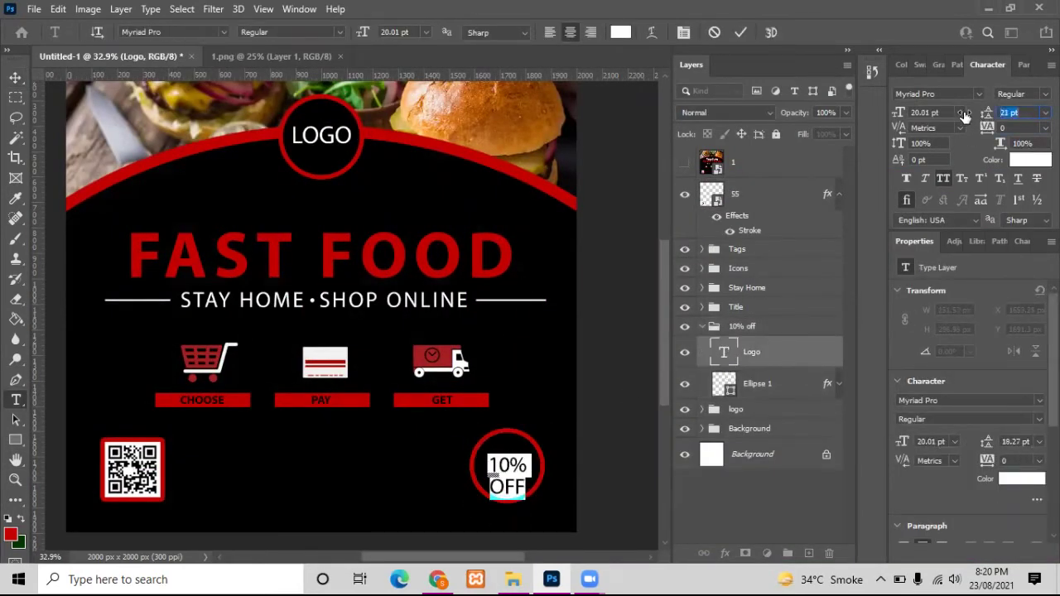
Edit the bottom-right circle badge text to read 10% OFF.
left_click(740, 32)
left_click(507, 460)
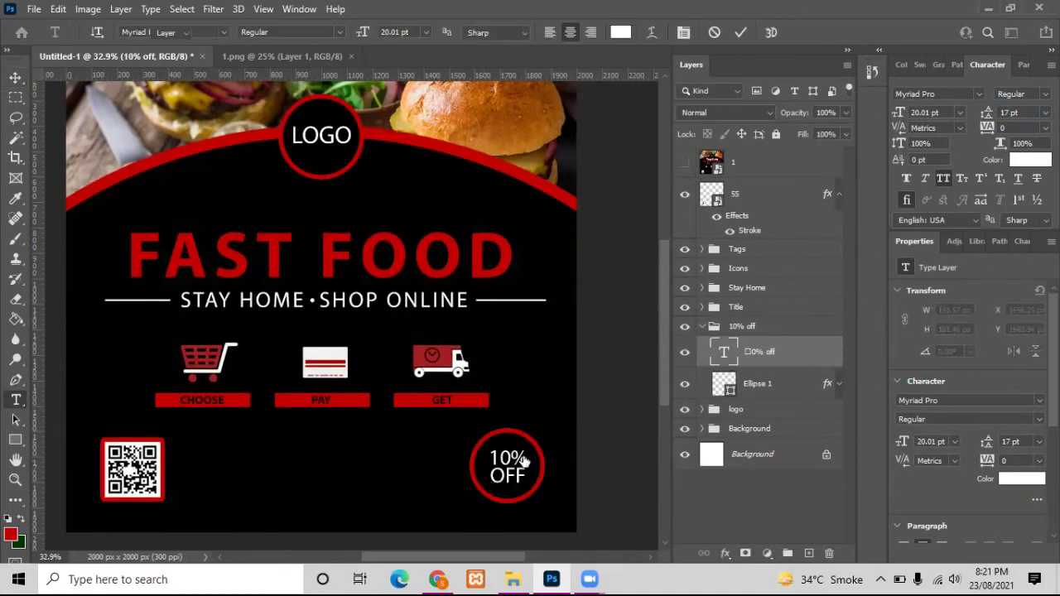
key("ctrl+Return")
key("v")
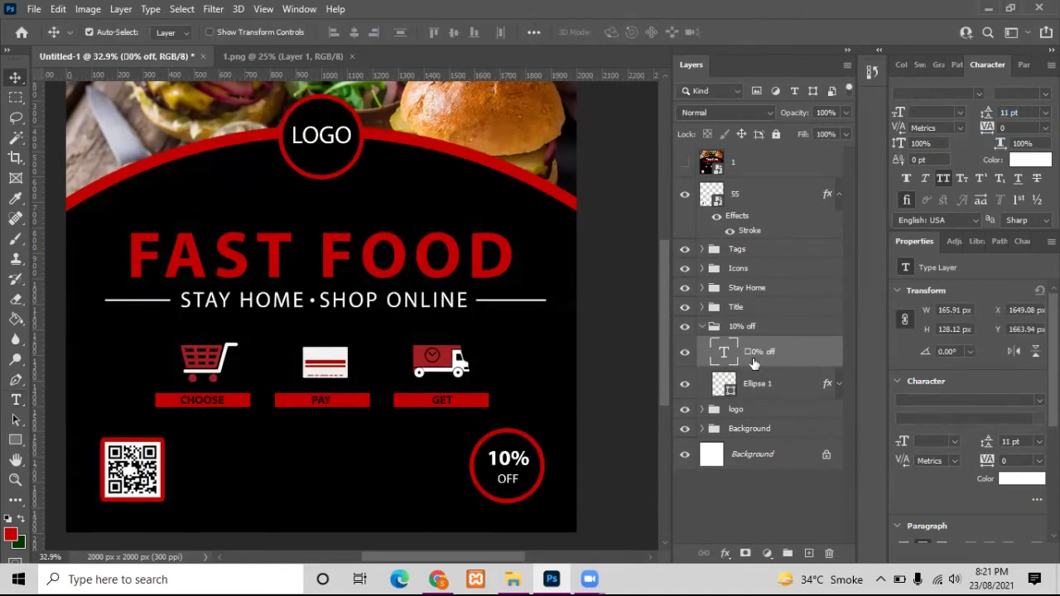
left_click(754, 383, "shift")
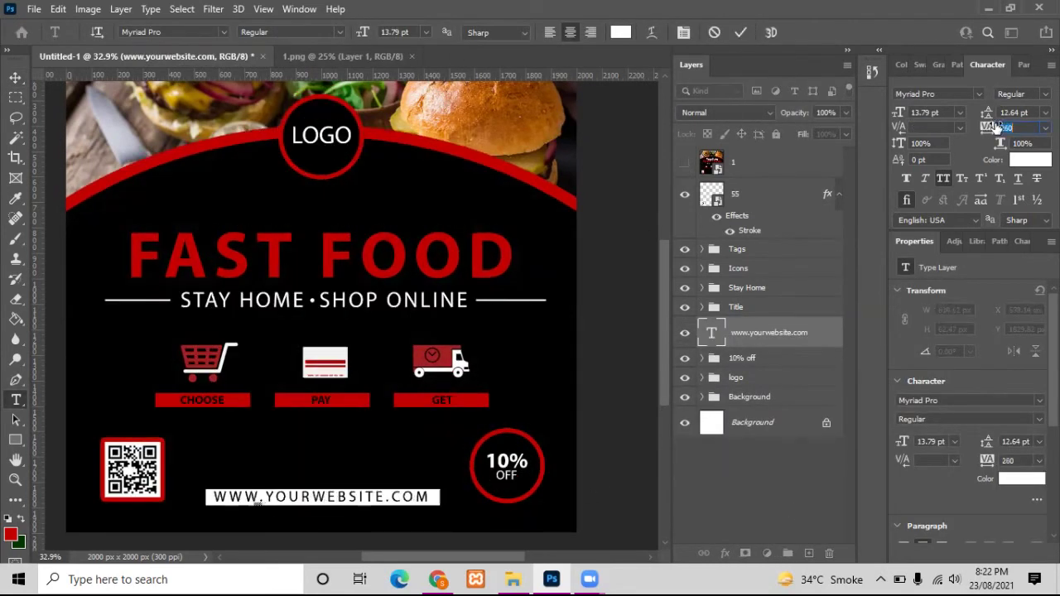
Draw a divider line and add the filler text 'THIS IS SOME RANDOM LINE' above it.
left_click_drag(188, 482, 449, 484)
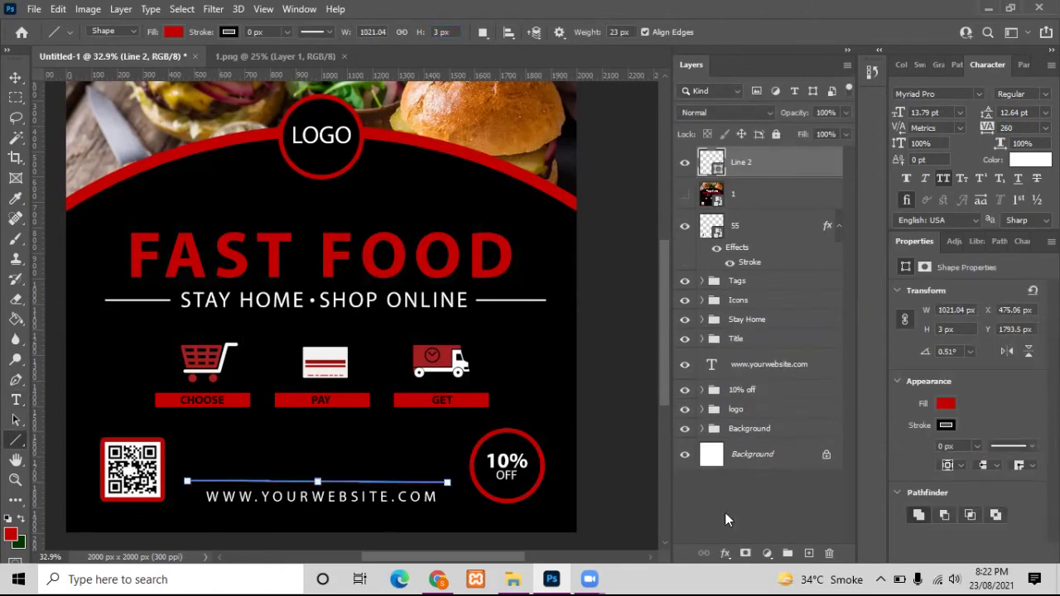
key("t")
left_click(188, 472)
type("THIS IS")
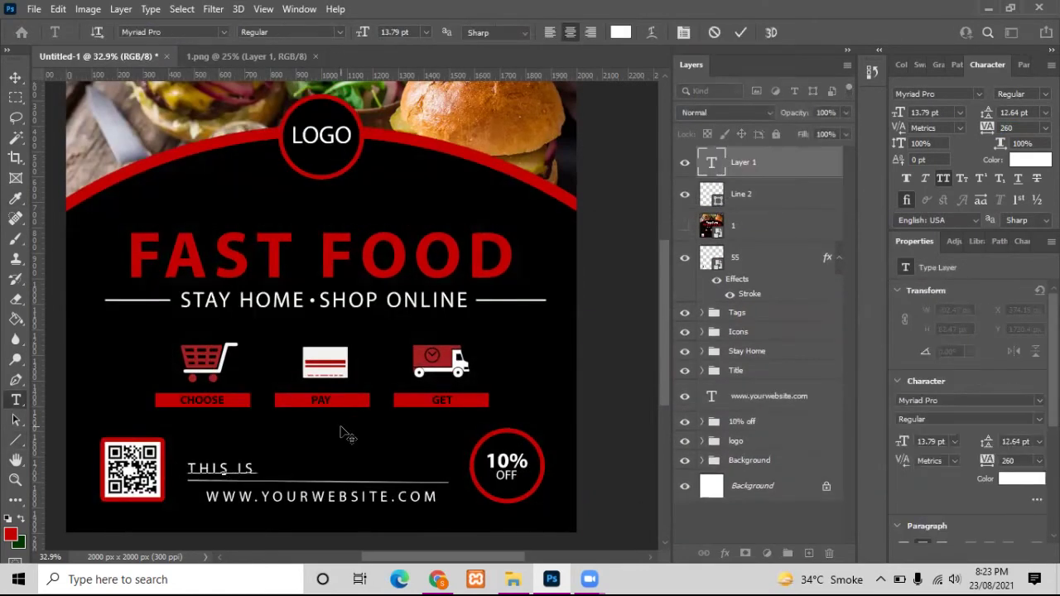
type(" SOME RANDOM LINE")
key("ctrl+a")
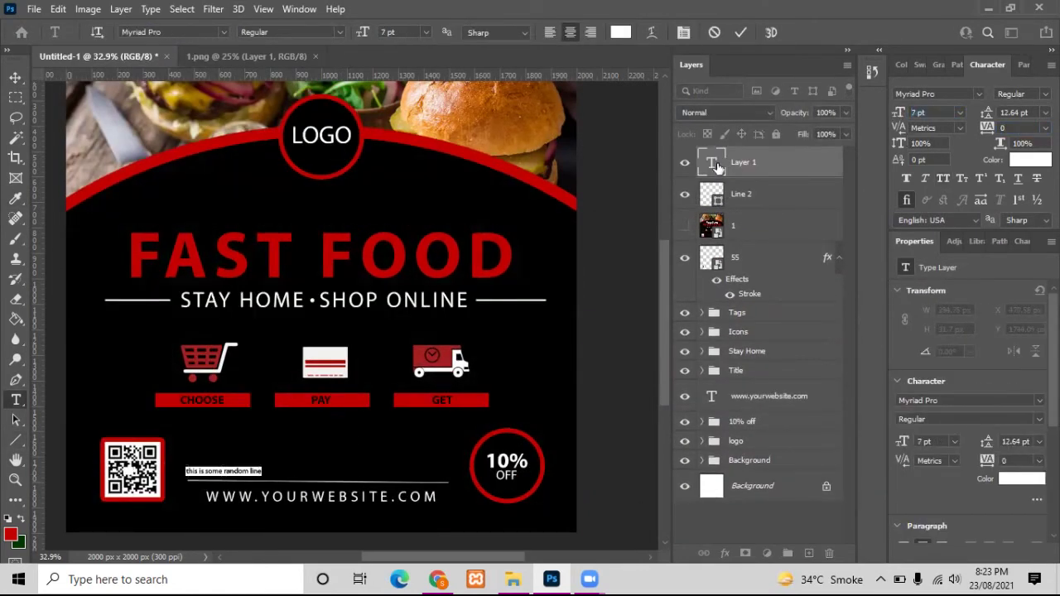
Group the footer layers and name the group 'Website'.
right_click(500, 335)
left_click(525, 78)
key("ctrl+v")
key("ctrl+v")
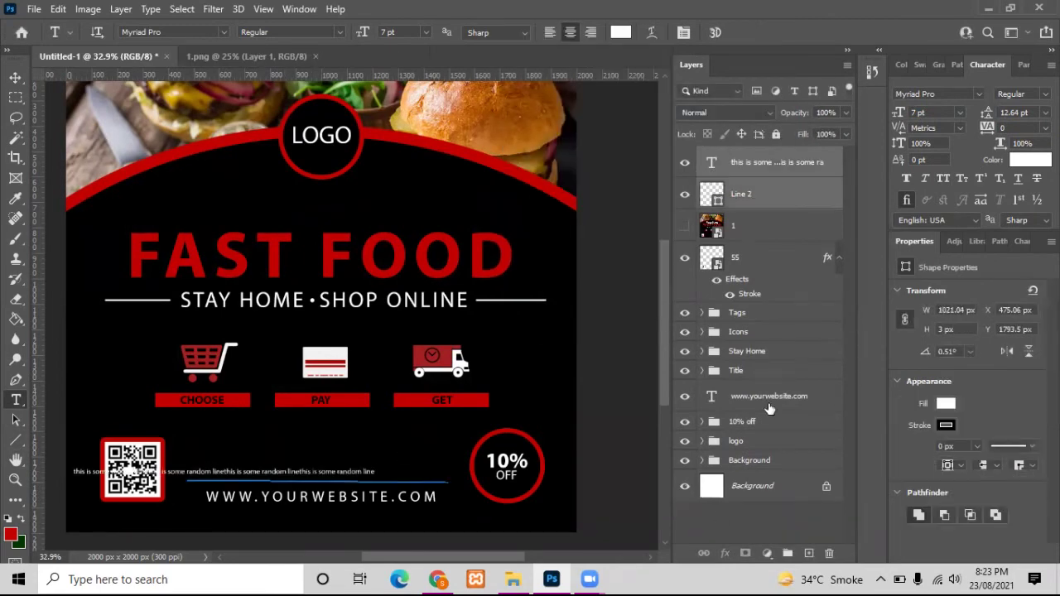
key("ctrl+g")
double_click(742, 155)
type("Website")
left_click(702, 155)
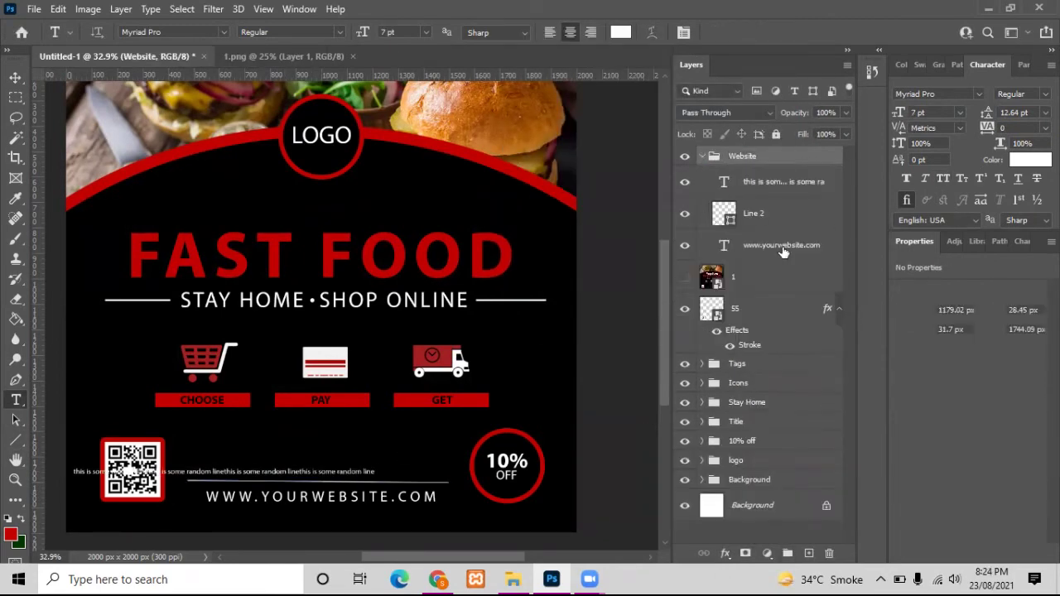
Resize the filler line to 9 pt and change its first letter to a capital T.
double_click(723, 182)
key("ctrl+shift+comma")
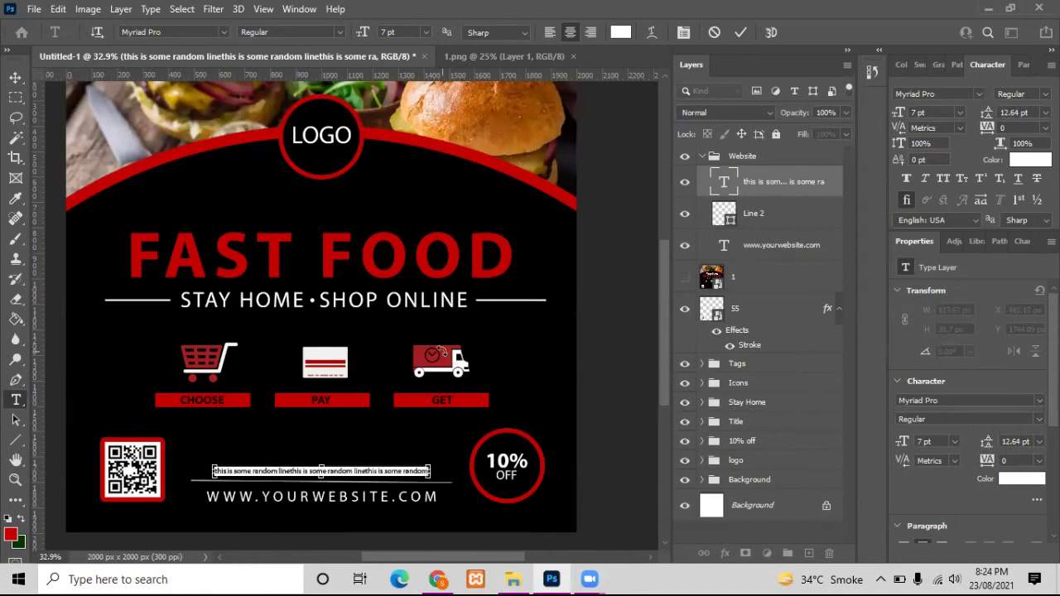
key("Return")
left_click(182, 472)
key("Delete")
type("T")
key("ctrl+Return")
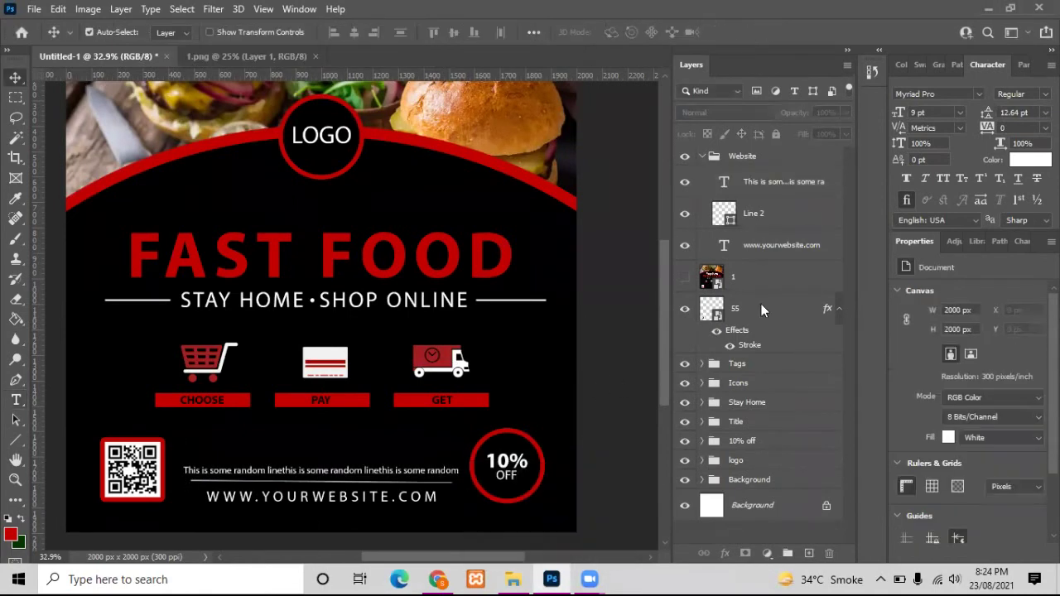
Fit the whole poster in view to check the finished layout.
scroll(371, 437, "down", 1)
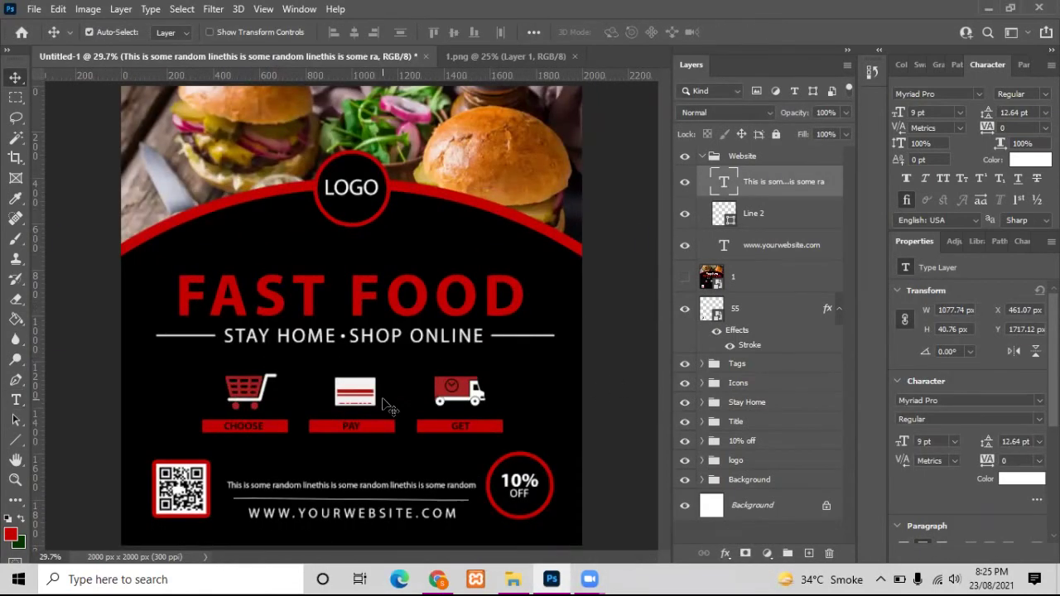
scroll(347, 488, "up", 8)
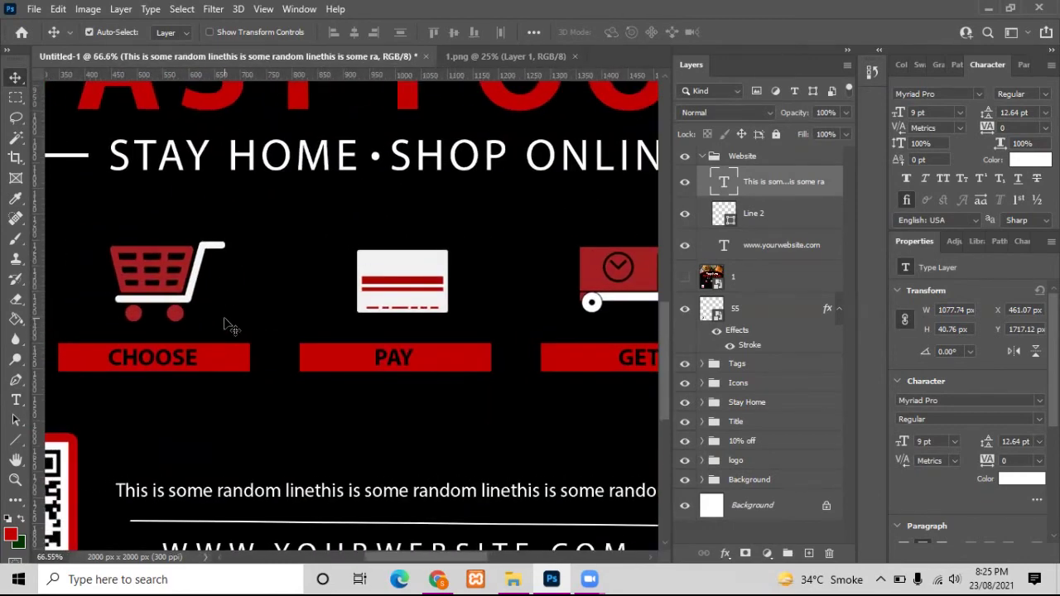
key("ctrl+0")
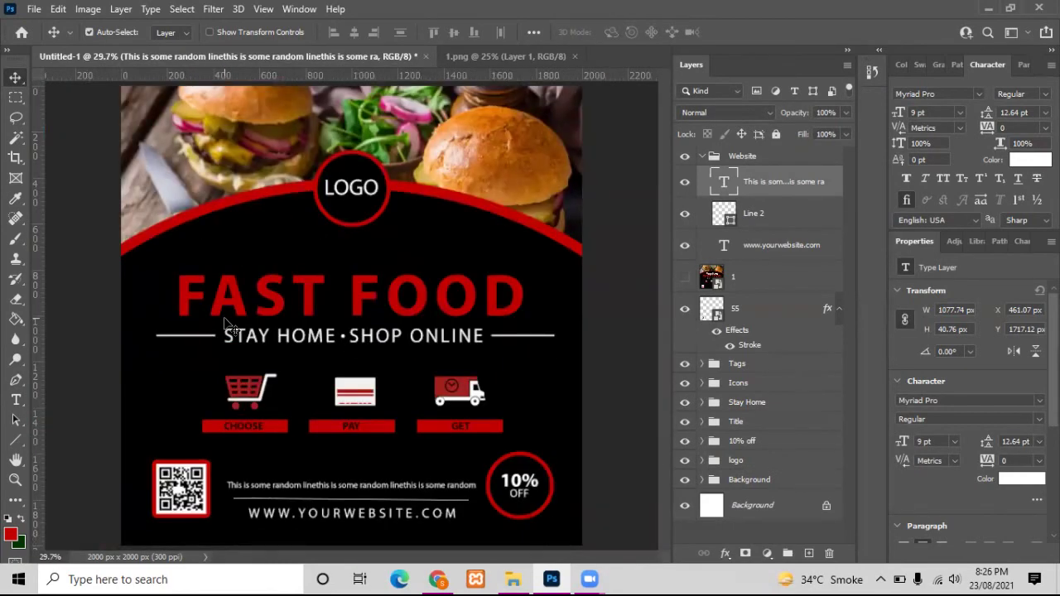